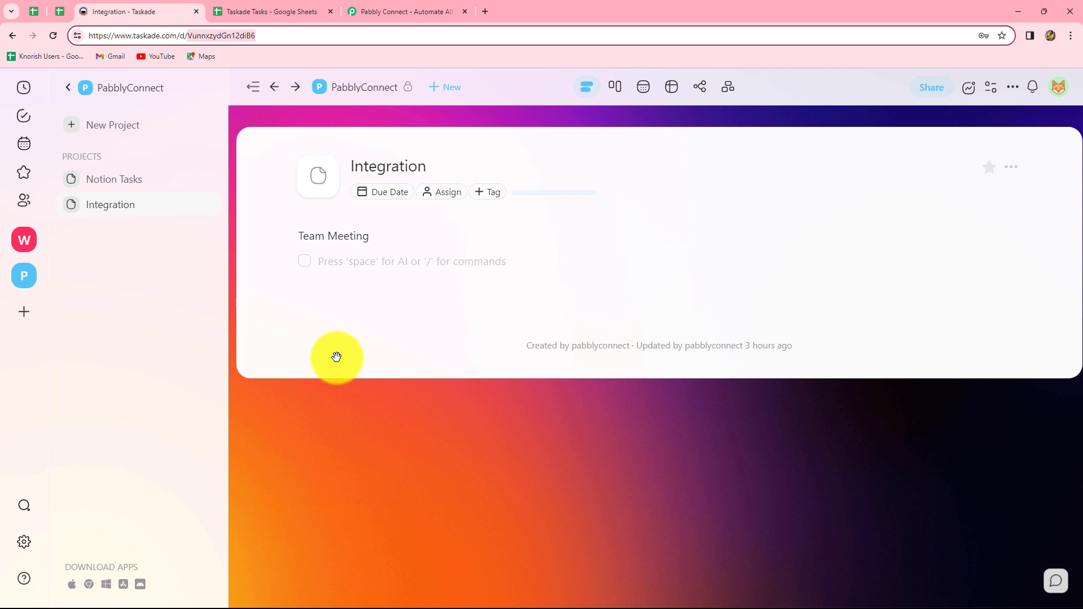
Switch to the Pabbly site, sign in and access the Pabbly Connect dashboard
left_click(270, 15)
left_click(129, 15)
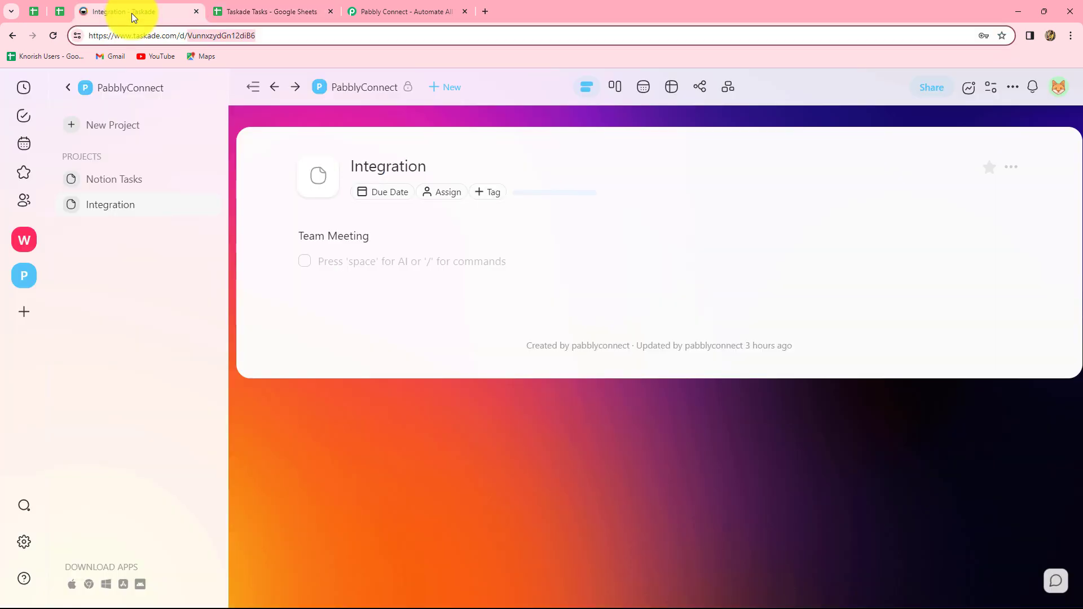
left_click(435, 11)
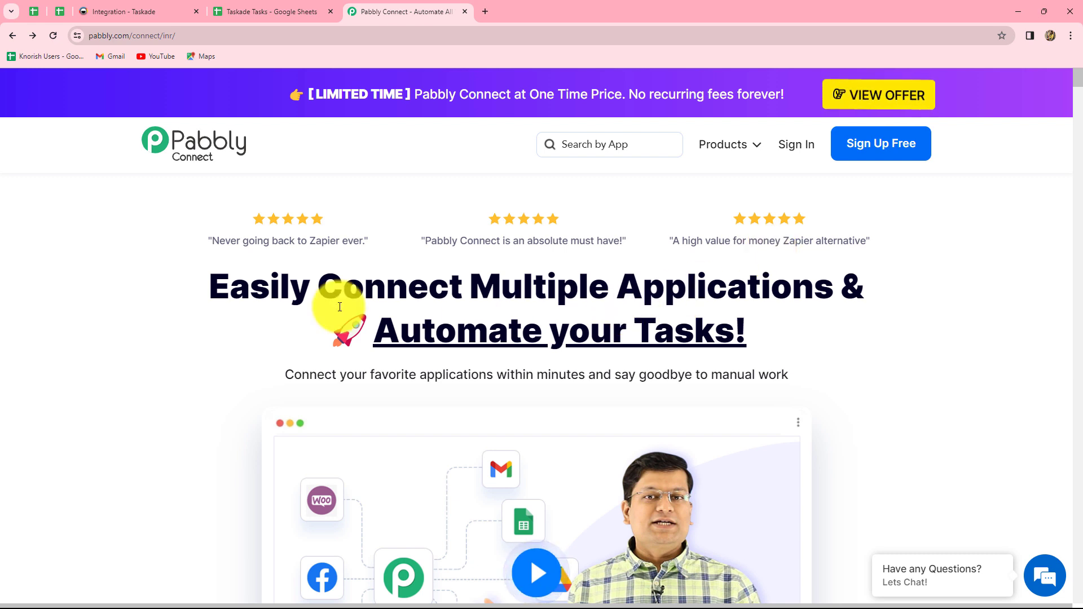
left_click(794, 147)
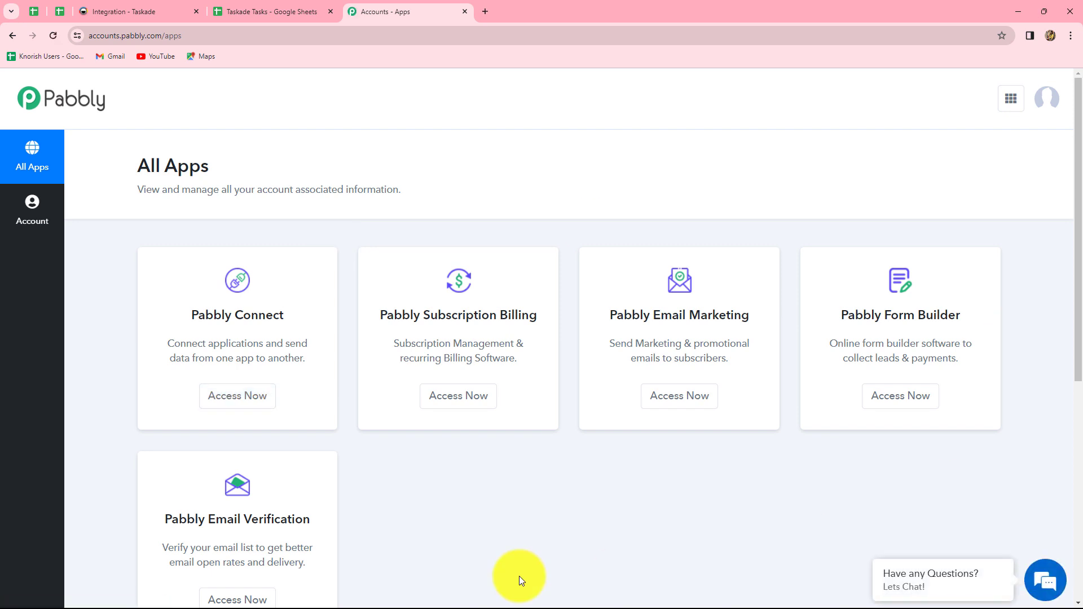
left_click(234, 398)
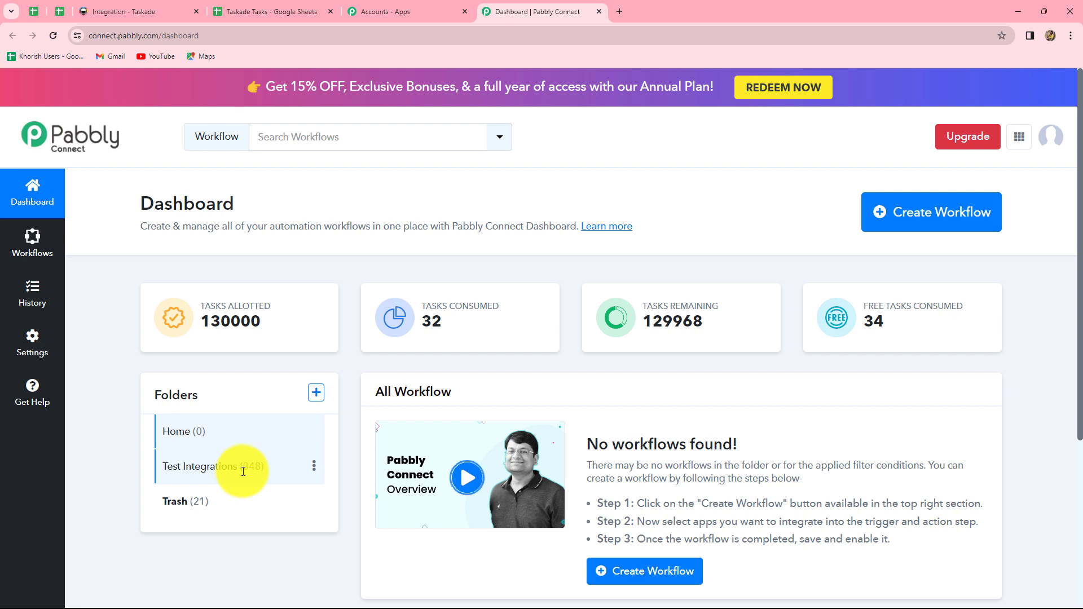
Create a workflow named "Create Taskade Tasks from Google Sheets" in the Test Integrations folder
left_click(899, 228)
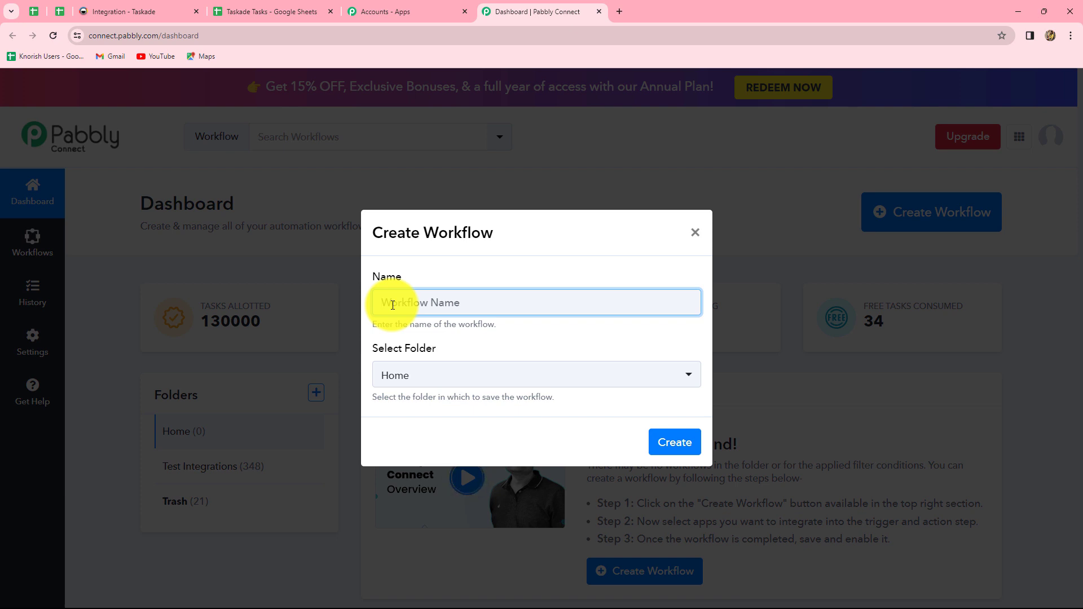
type("Create Taskade Tasks from Google Sheets")
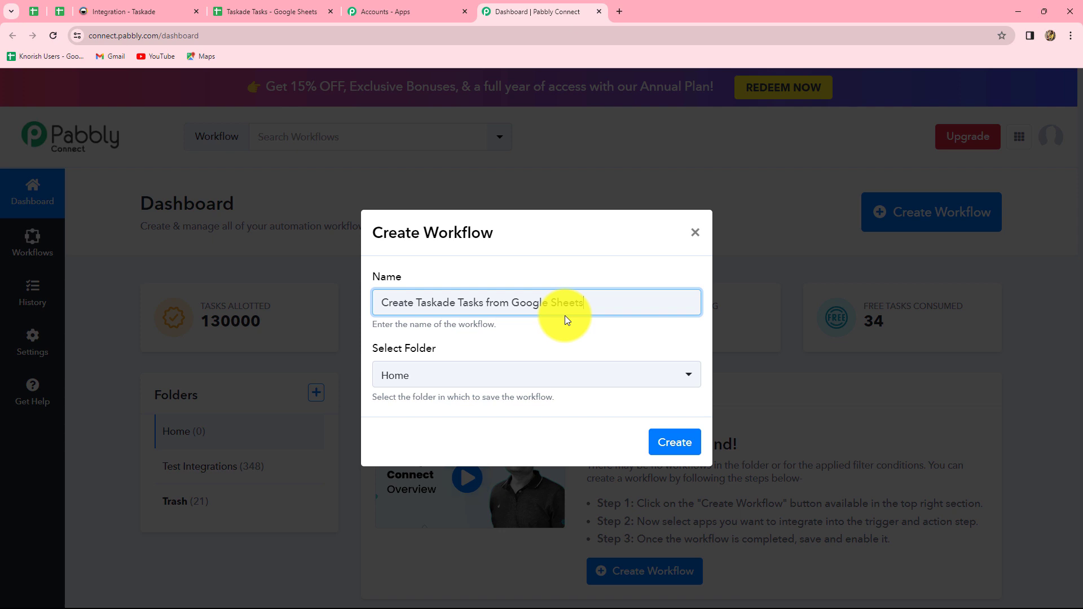
left_click(411, 382)
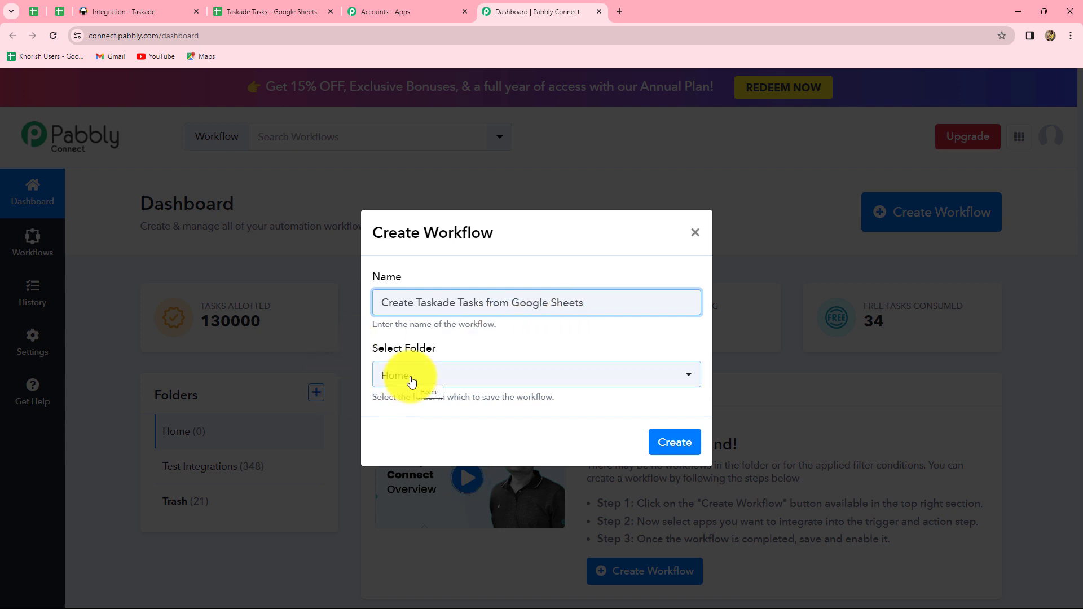
left_click(411, 377)
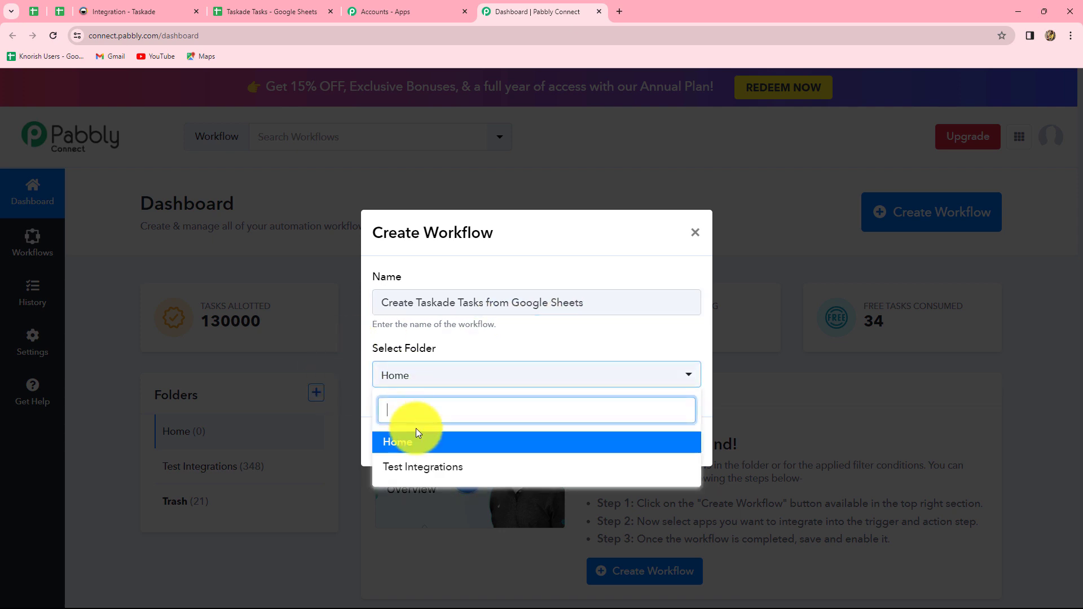
left_click(408, 466)
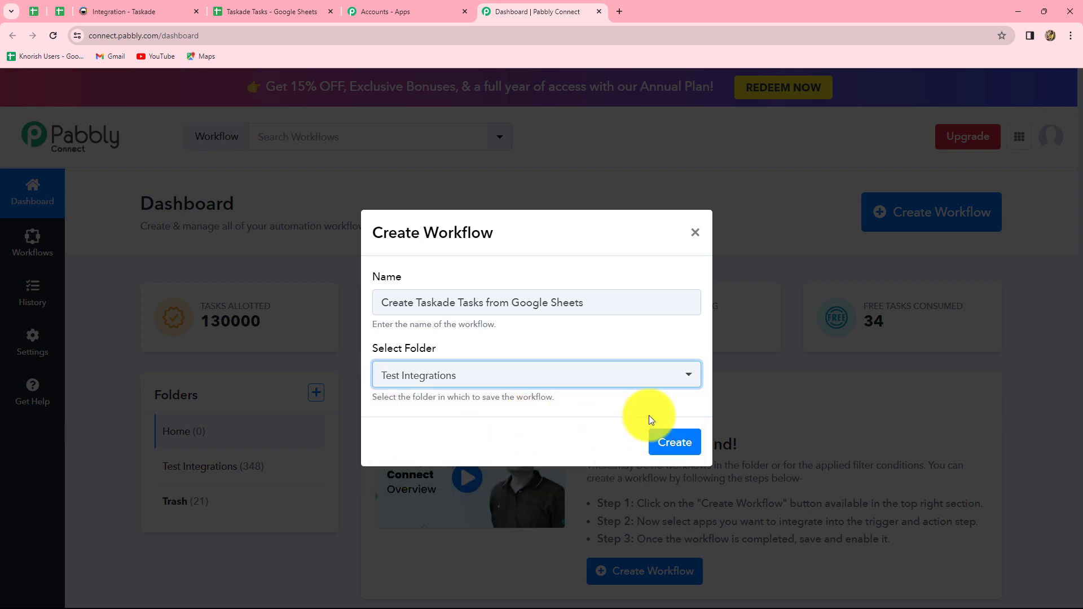
left_click(659, 444)
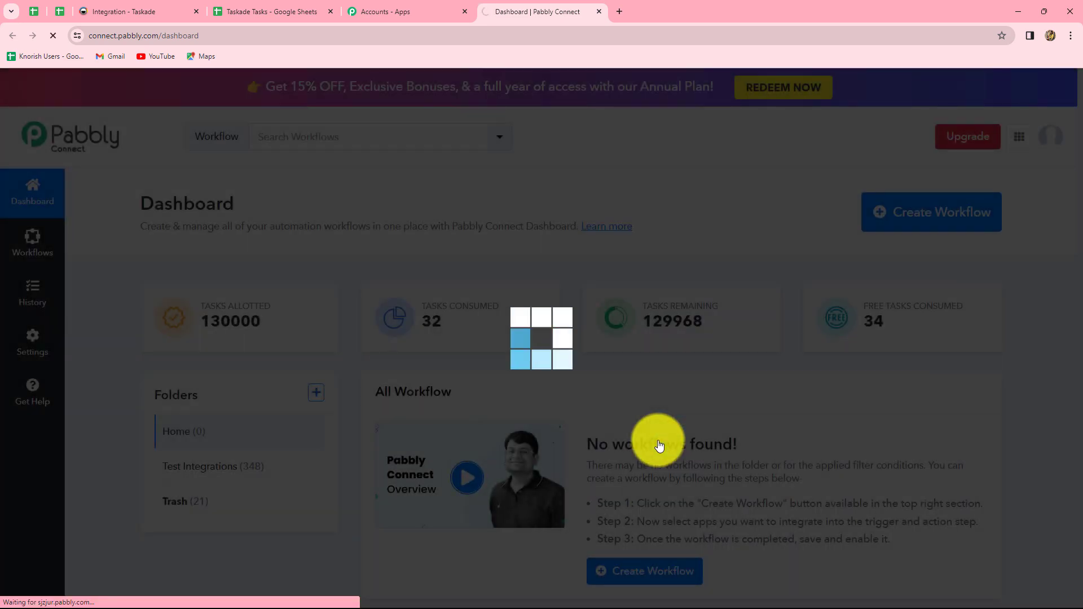
Set the workflow's trigger app to Google Sheets with the trigger event New or Updated Spreadsheet Row
scroll(990, 431, "down", 3)
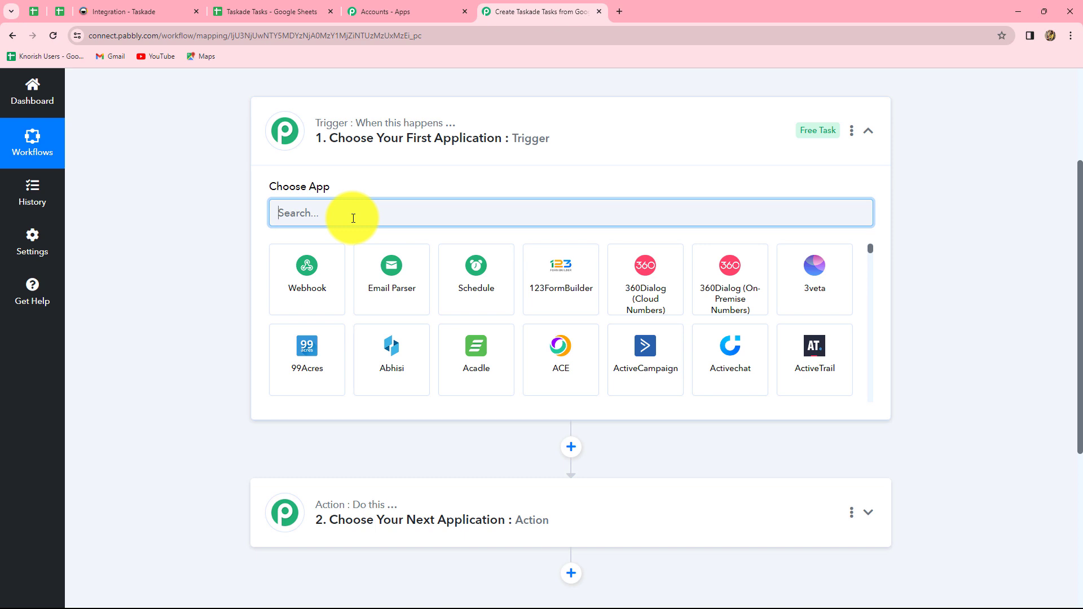
type("Google")
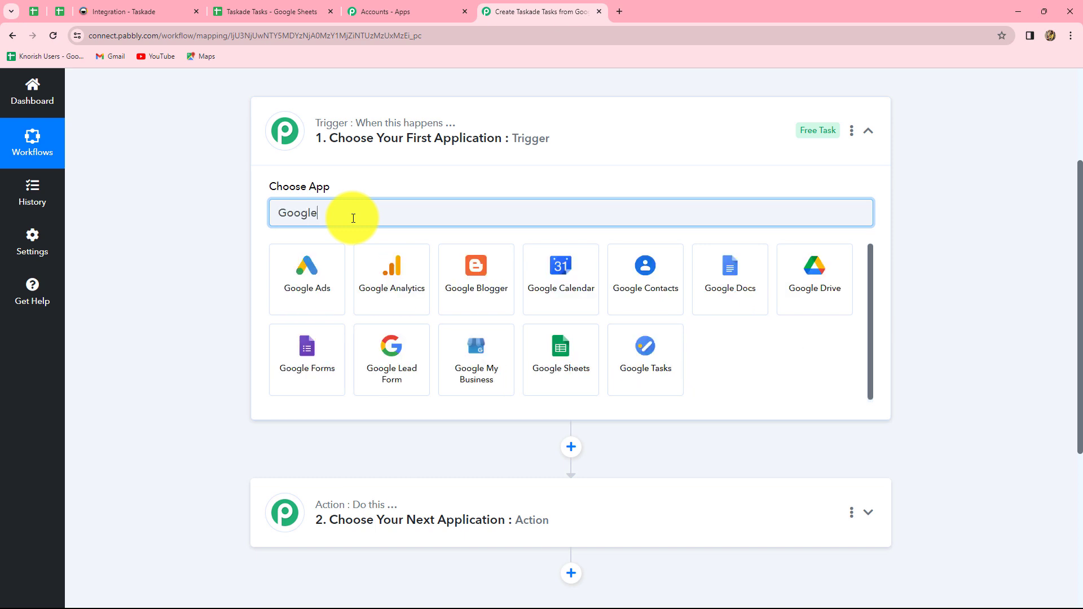
left_click(557, 354)
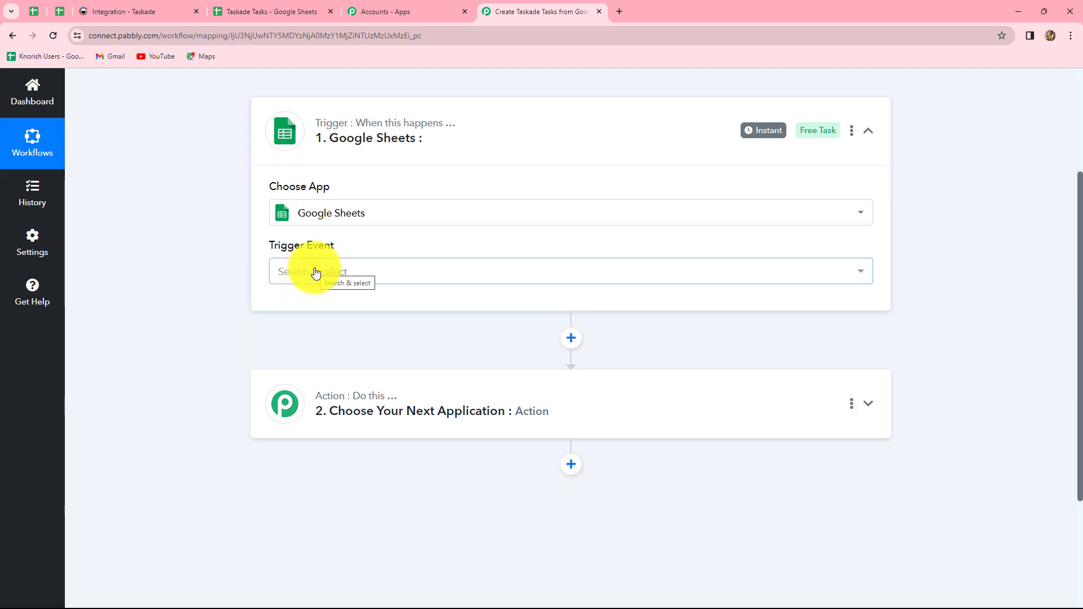
left_click(316, 274)
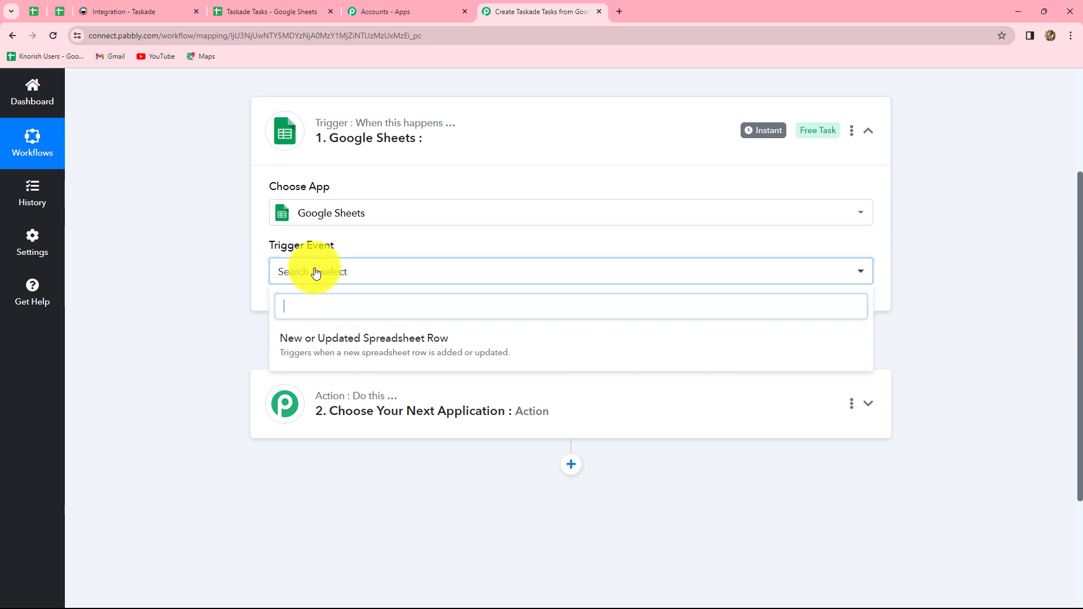
left_click(405, 350)
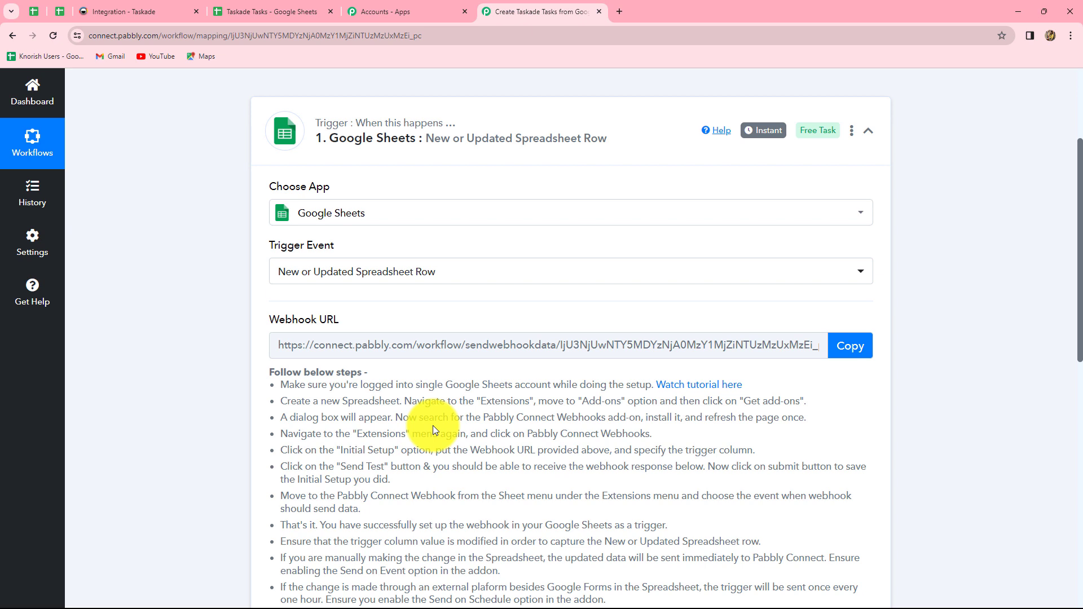
Review the Google Sheets trigger's setup instructions and copy its webhook URL
left_click_drag(288, 385, 615, 515)
scroll(615, 516, "down", 3)
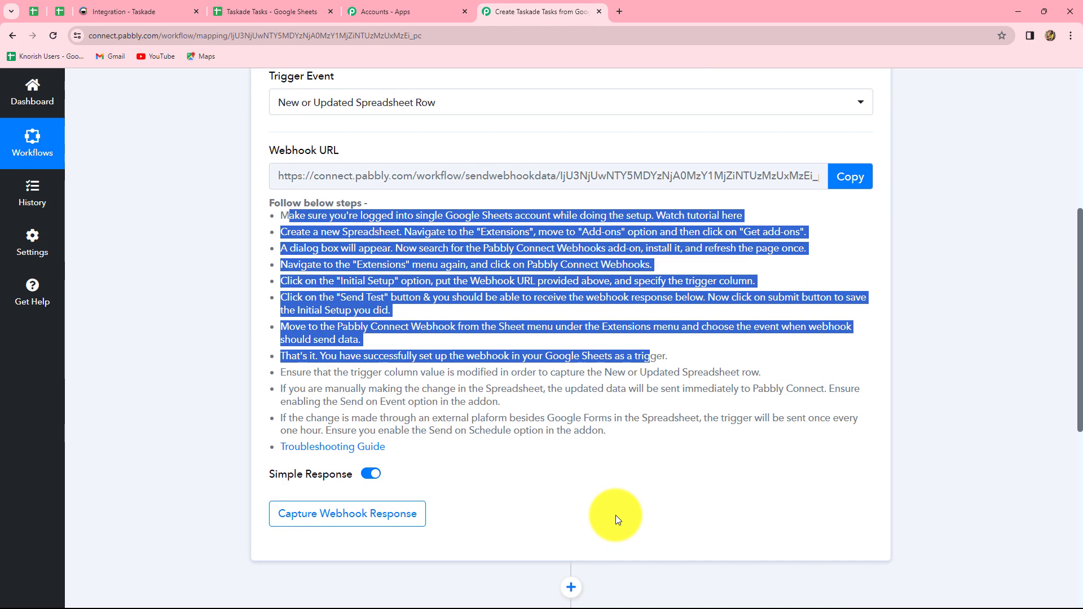
scroll(528, 496, "up", 3)
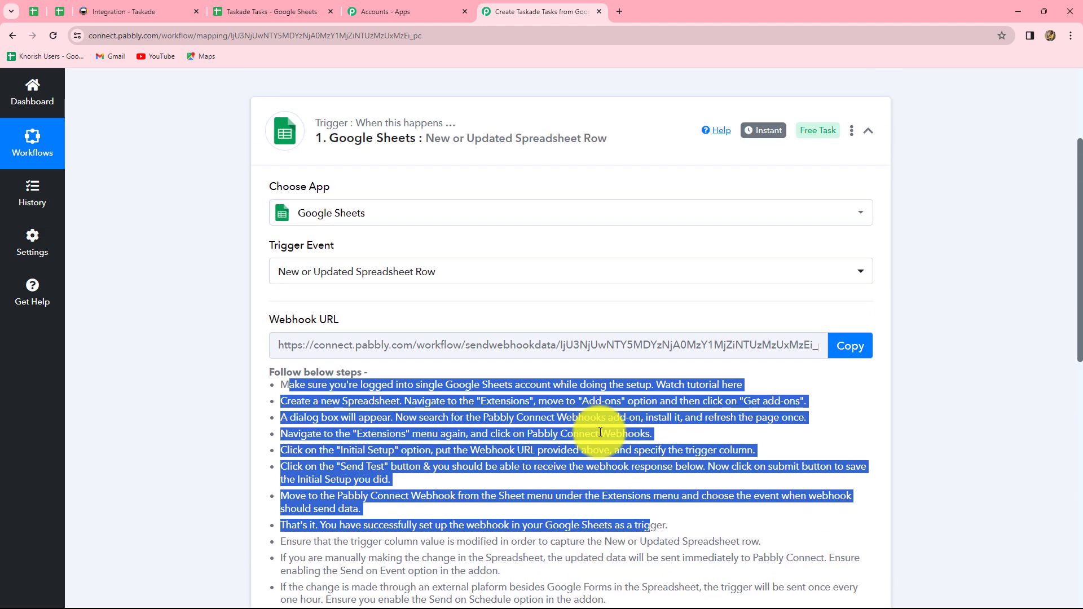
left_click(201, 316)
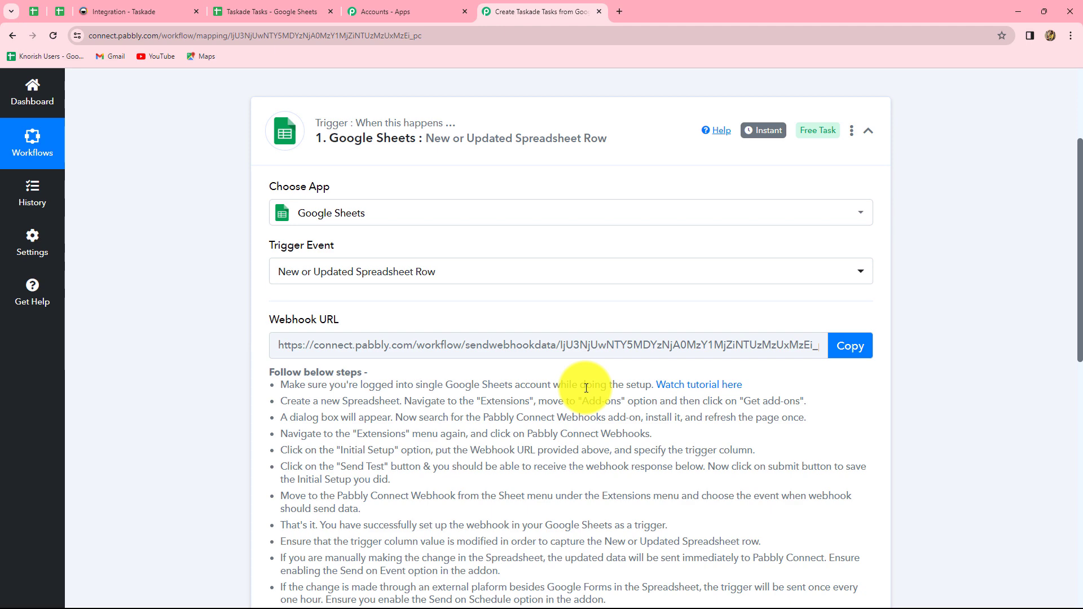
left_click(859, 348)
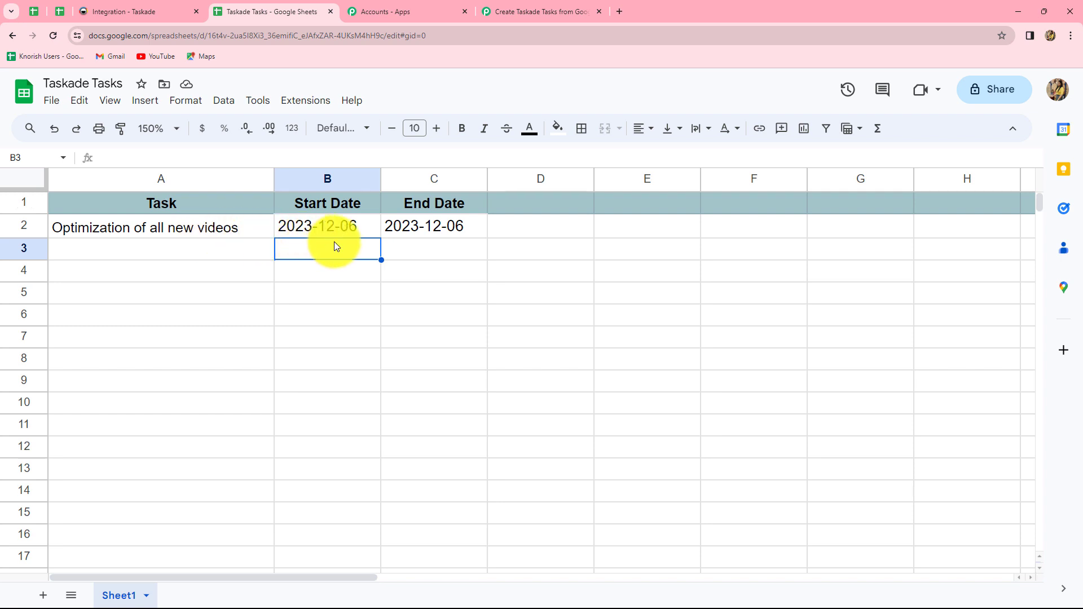
In the Taskade Tasks spreadsheet, look up the Pabbly Connect Webhooks add-on in the Google Workspace Marketplace and close the results
key("Left")
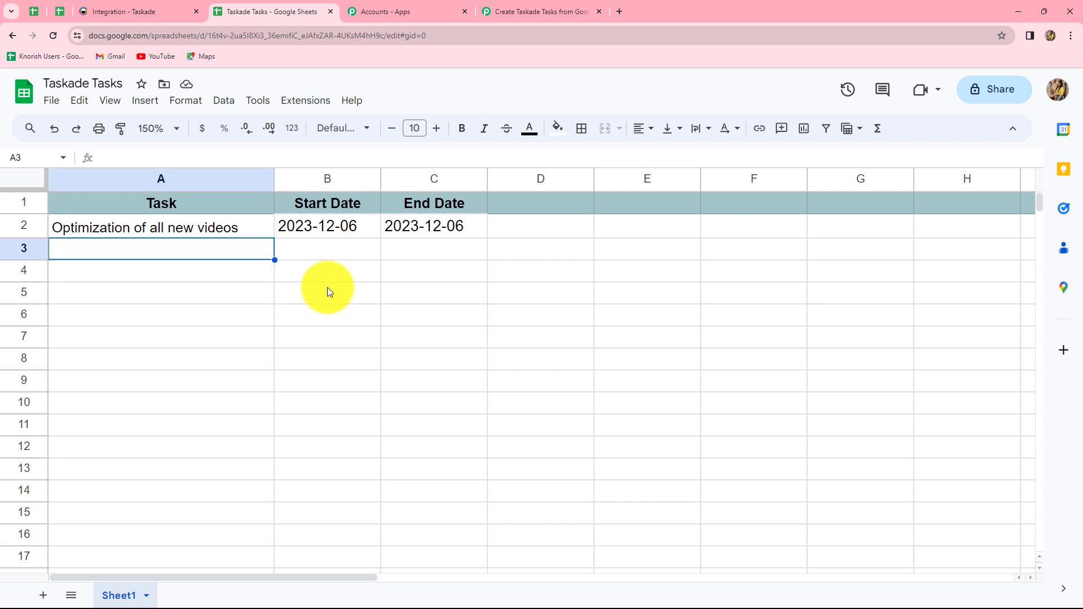
left_click(303, 102)
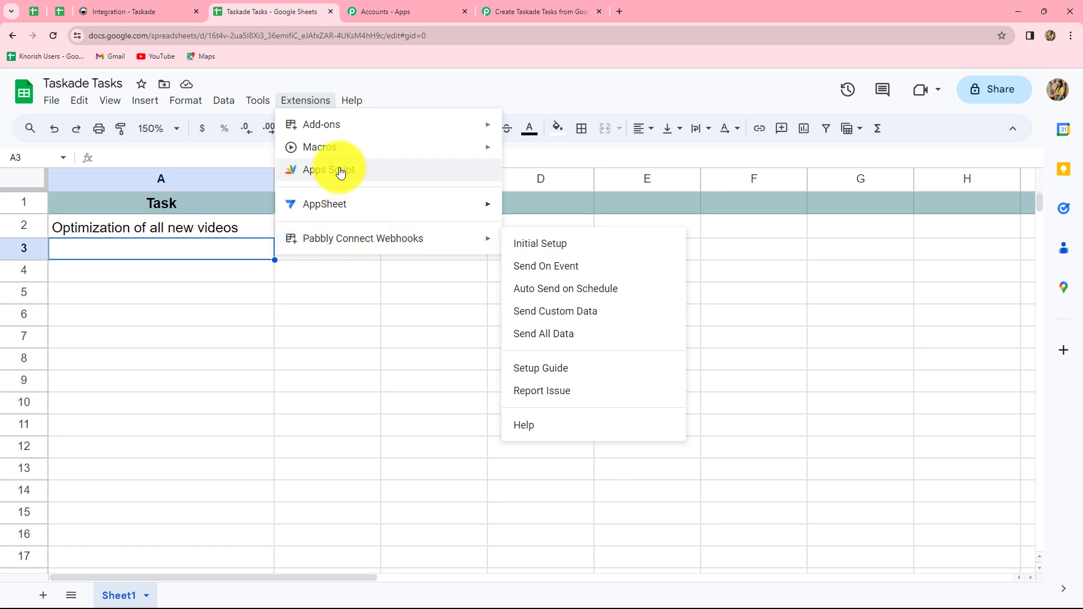
mouse_move(331, 131)
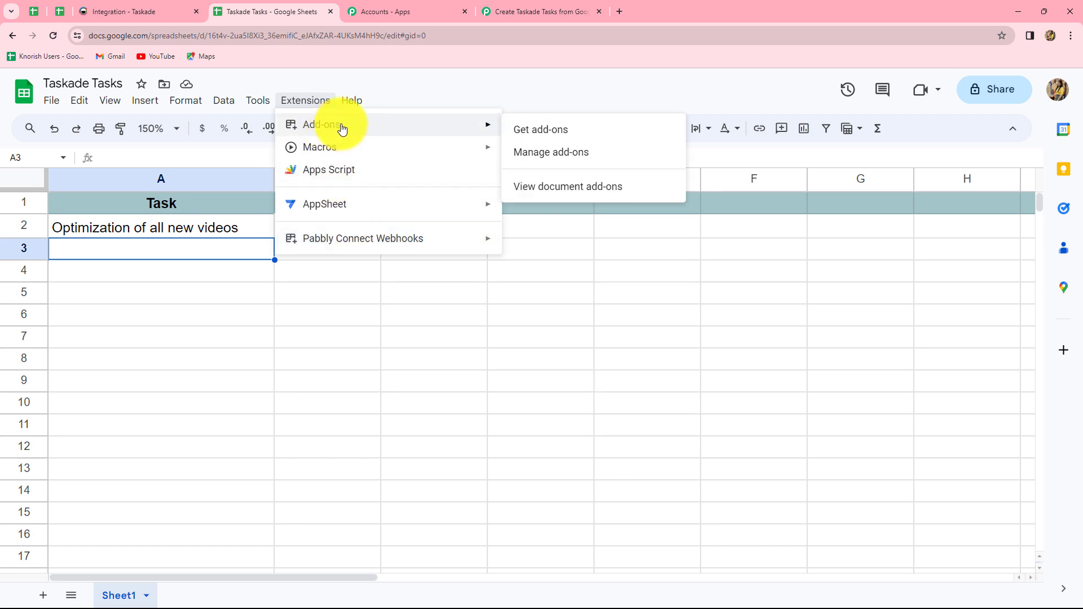
left_click(530, 130)
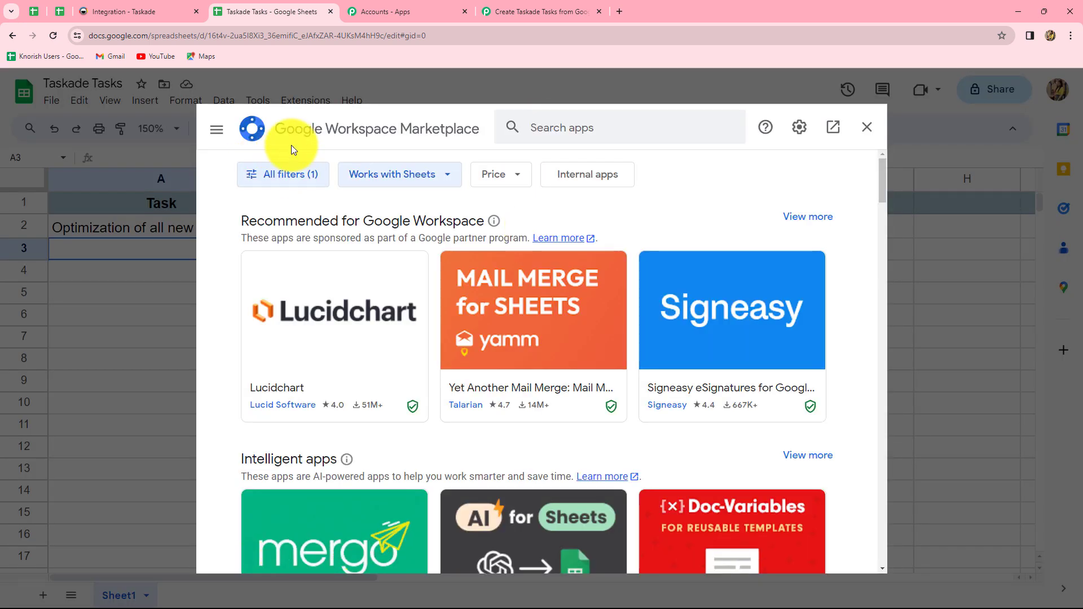
left_click(546, 124)
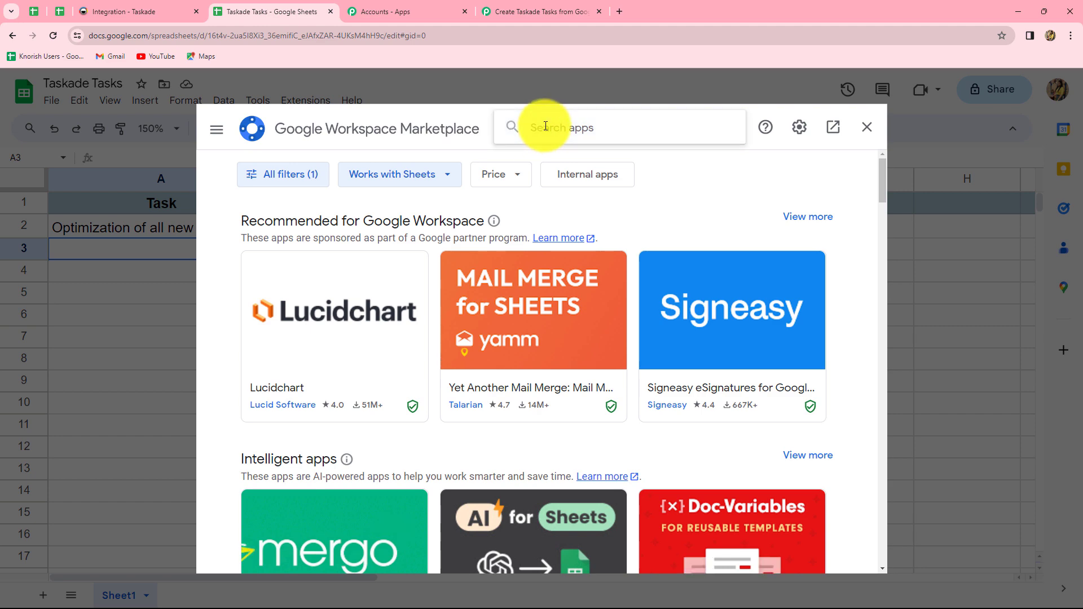
type("pabb")
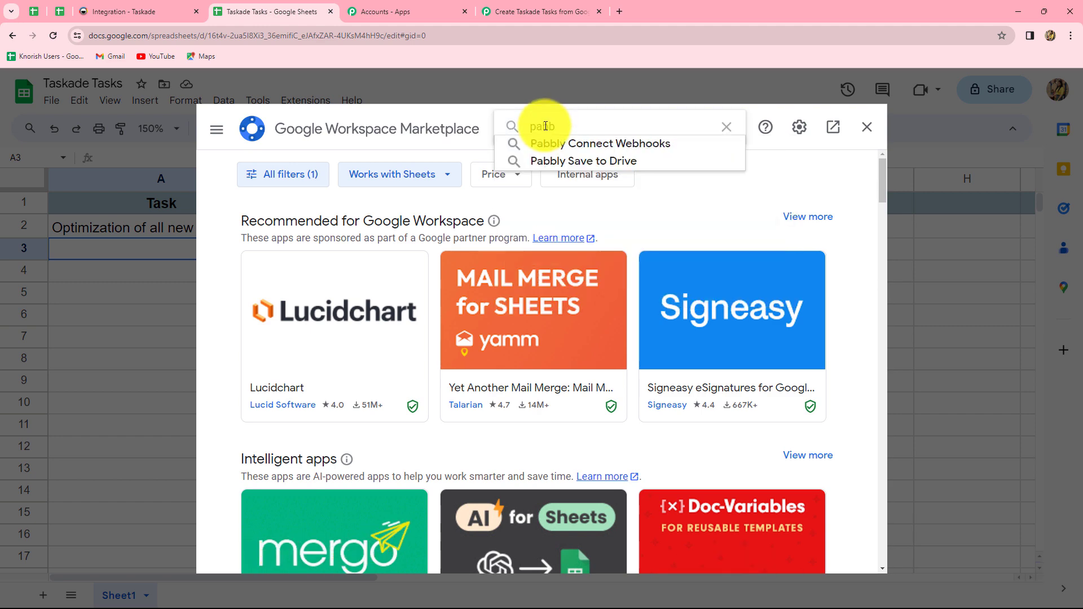
left_click(588, 143)
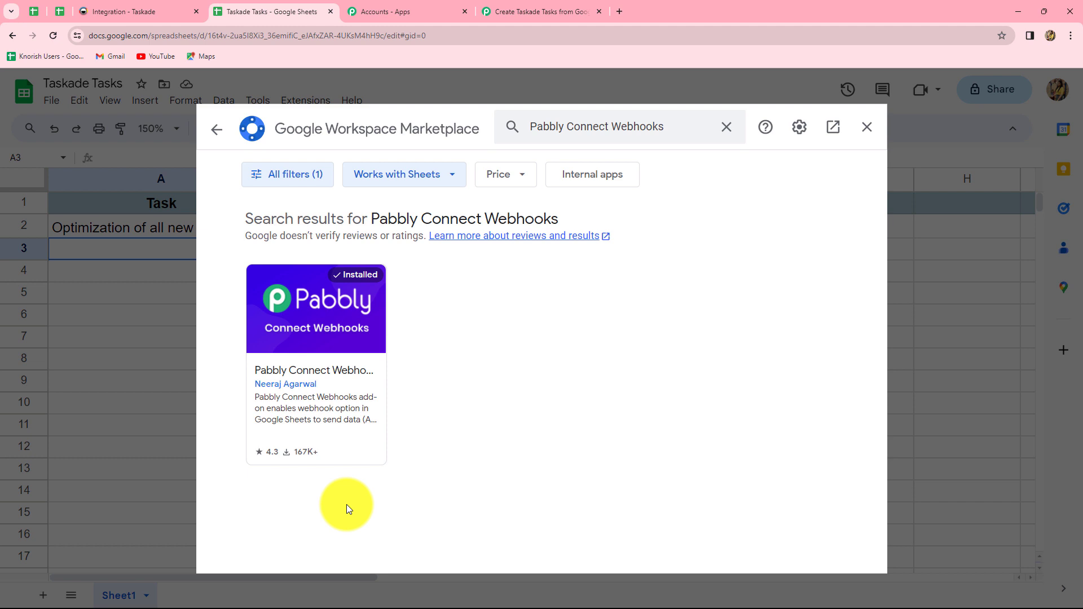
left_click(869, 127)
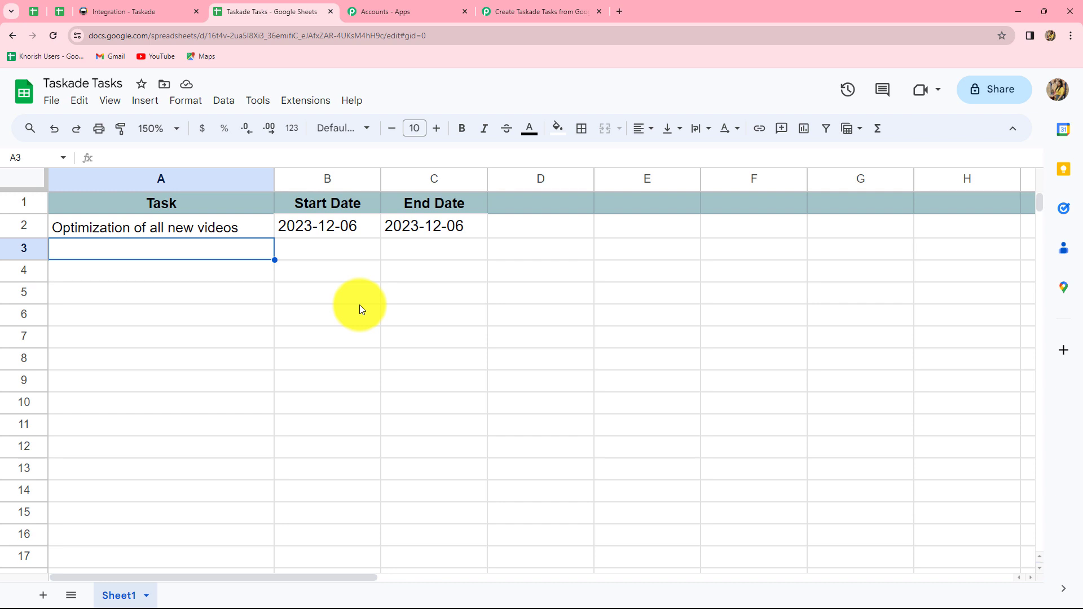
Open the Initial Setup of Pabbly Connect Webhooks for Sheet1 and paste the copied webhook URL
left_click(299, 101)
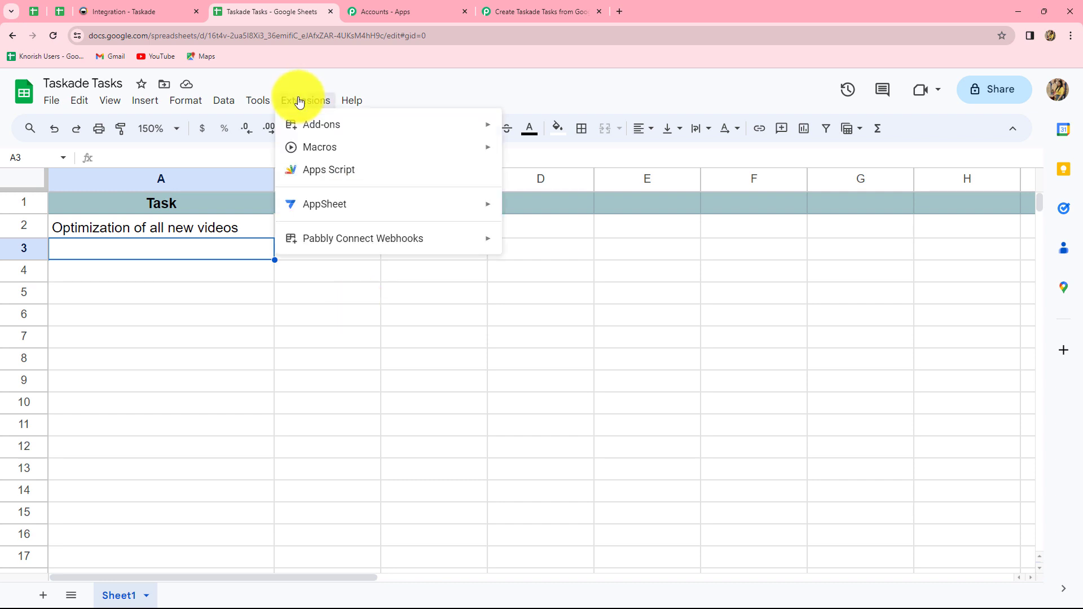
mouse_move(303, 237)
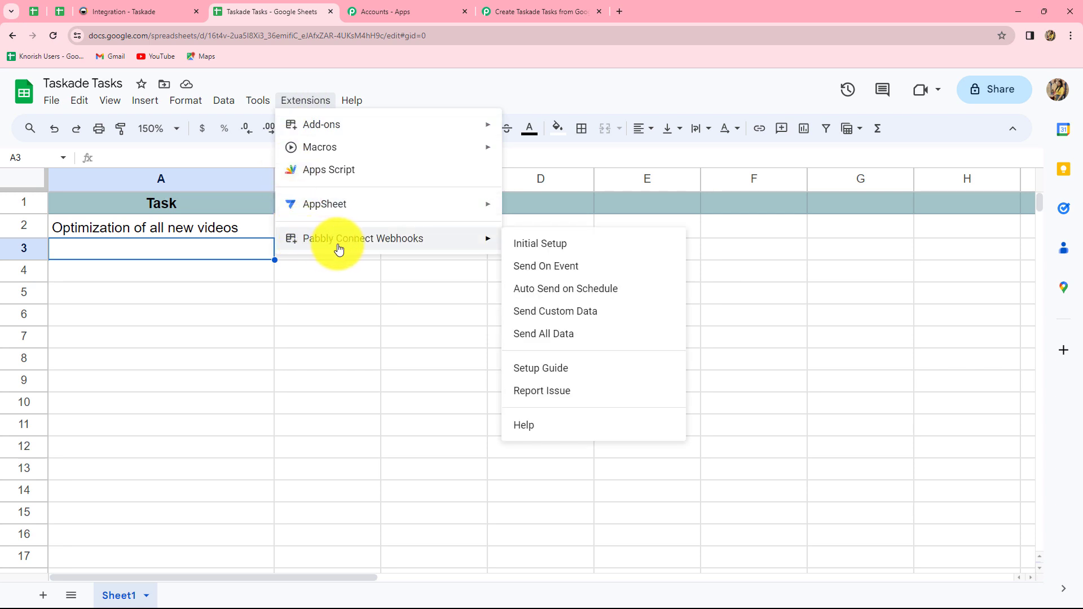
left_click(515, 244)
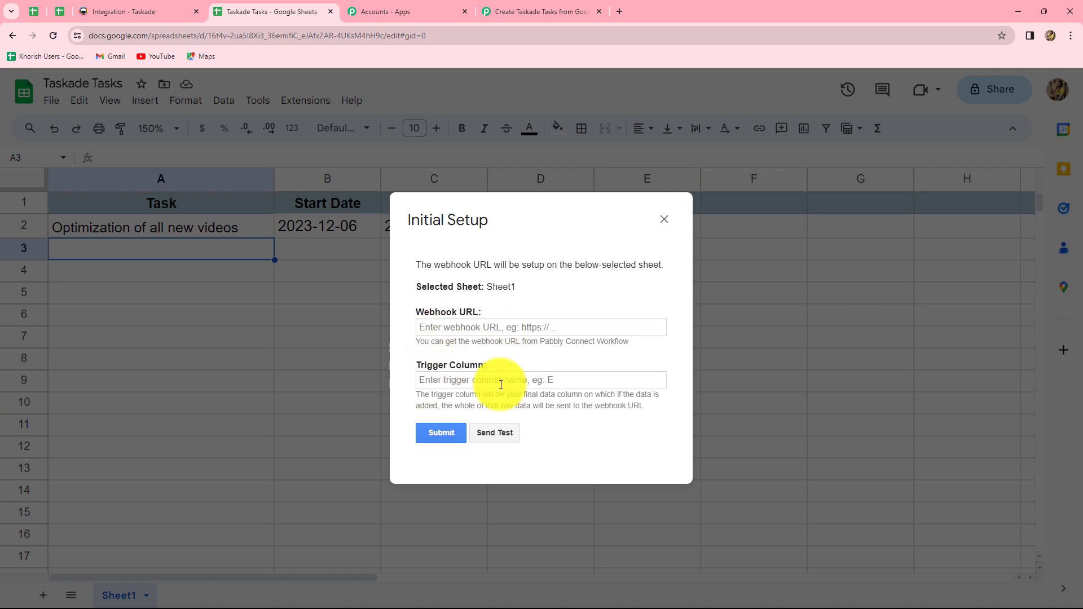
left_click(481, 329)
key("ctrl+v")
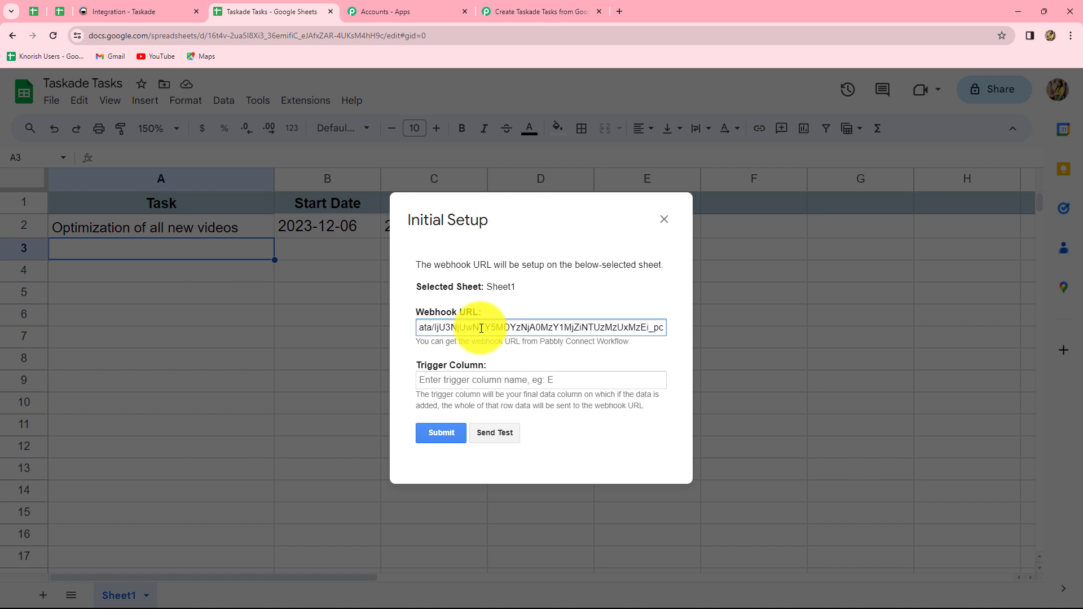
Set the trigger column to C, send test data, then submit and close the Initial Setup
left_click(446, 382)
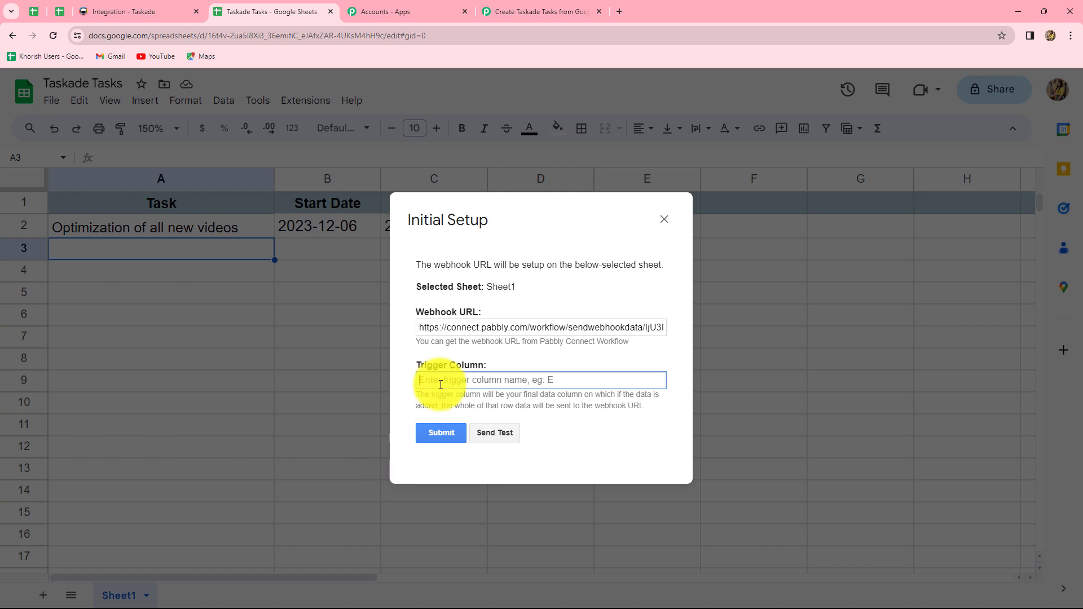
type("C")
left_click(482, 438)
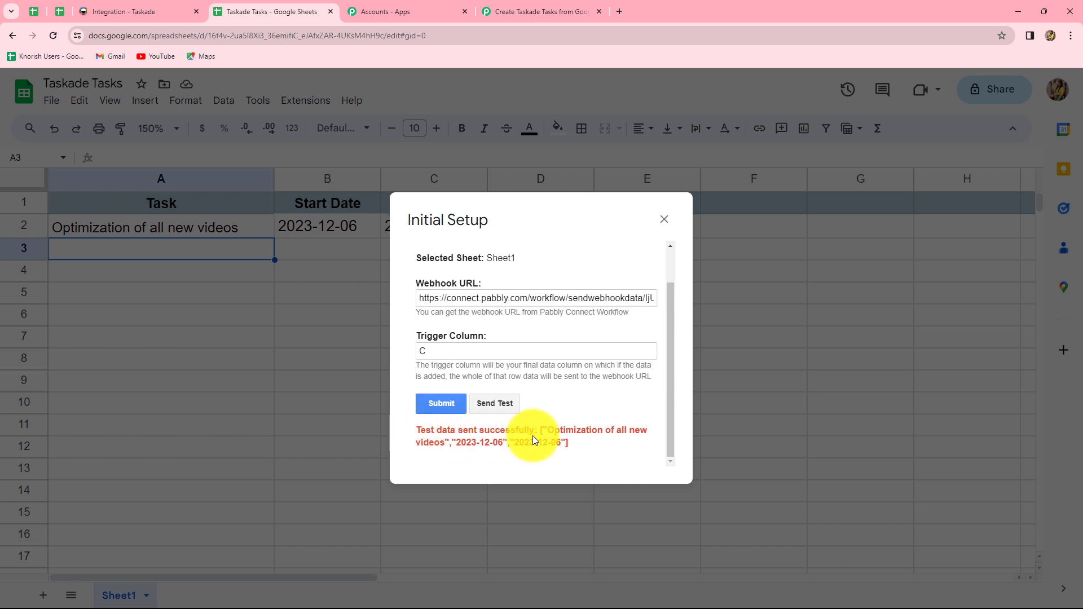
left_click(440, 404)
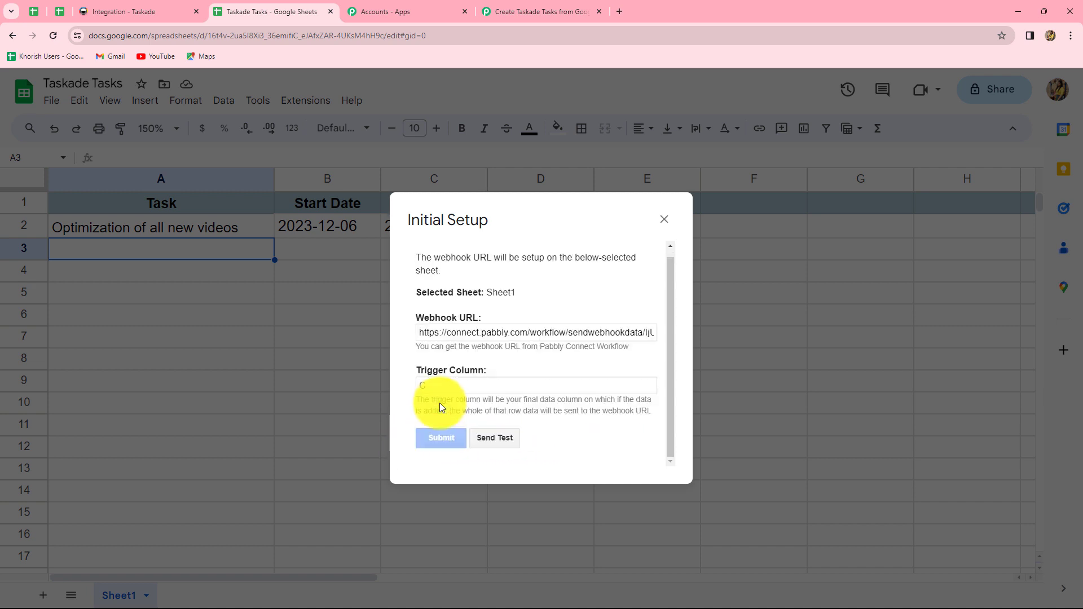
left_click(664, 219)
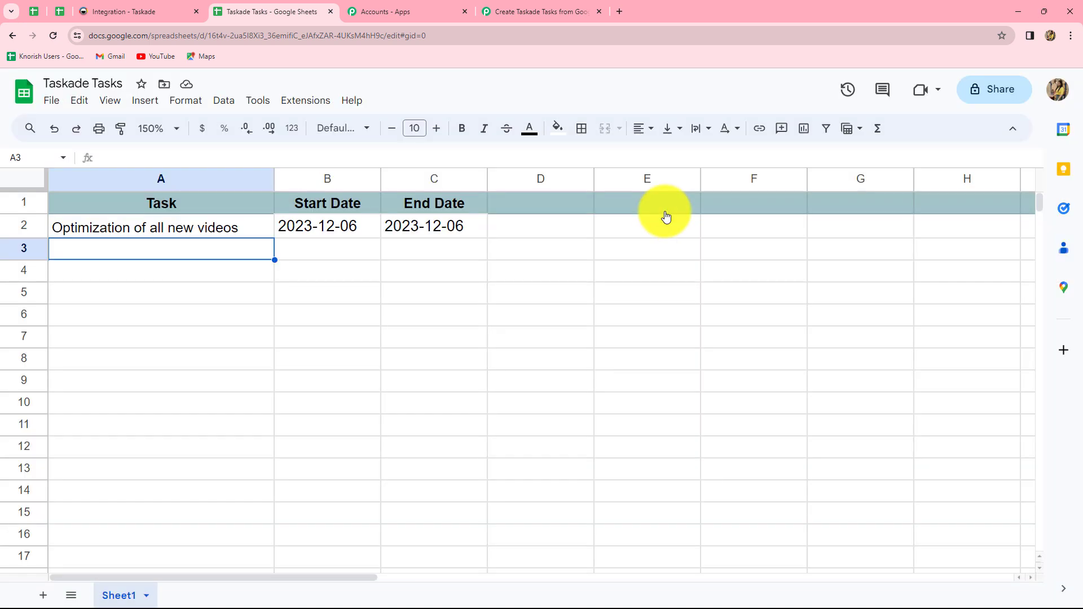
Switch to the Pabbly Connect workflow and review the captured webhook response, from the trigger column to the end date
left_click(503, 4)
scroll(515, 397, "down", 10)
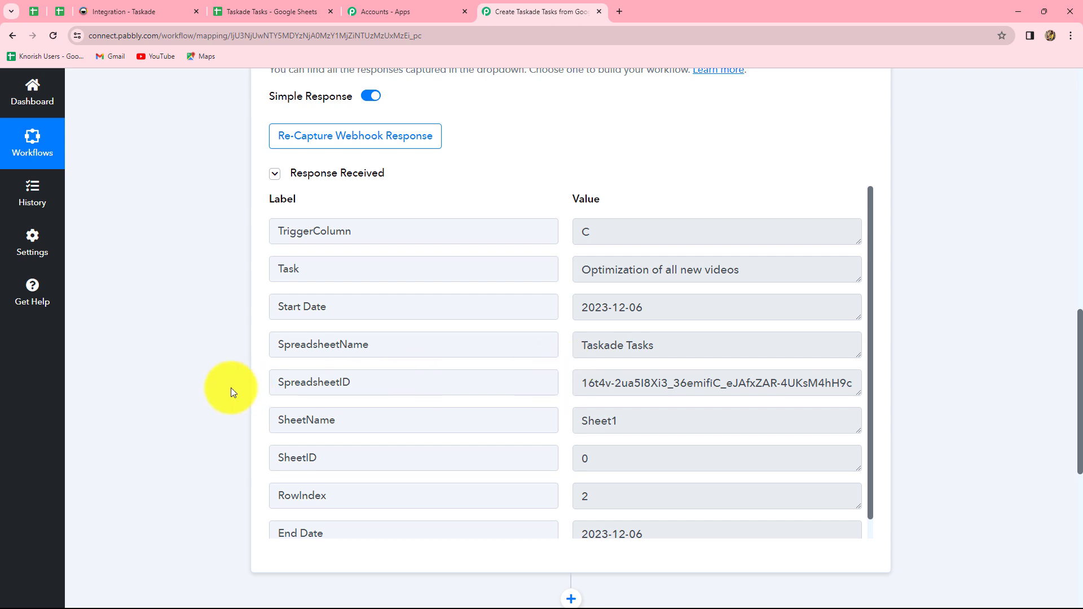
scroll(411, 450, "down", 1)
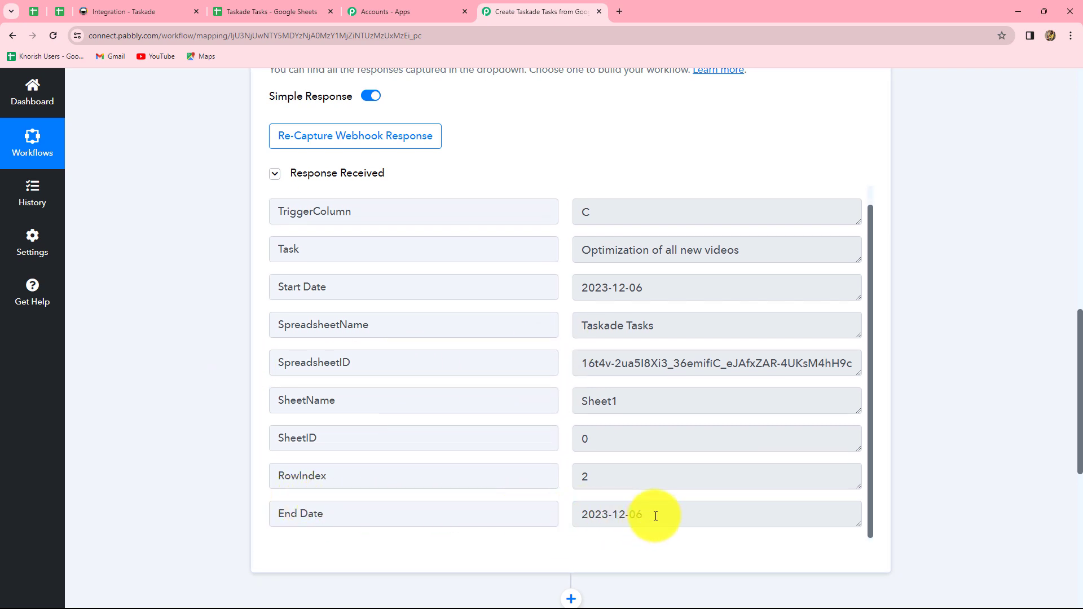
scroll(656, 517, "up", 1)
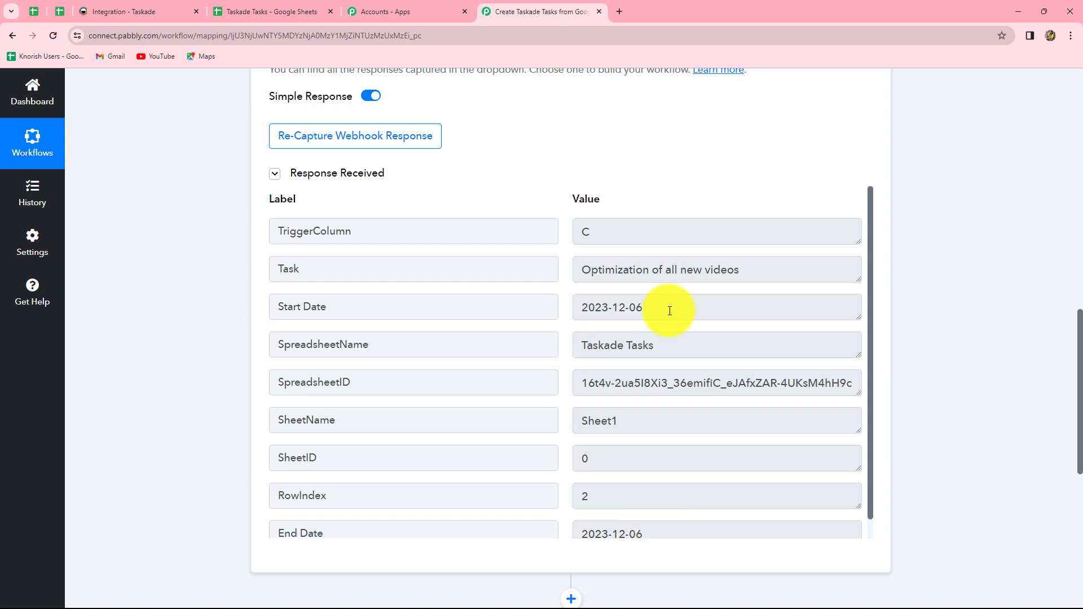
In the Taskade Tasks spreadsheet, run the Send On Event option of the Pabbly Connect Webhooks add-on
left_click(242, 4)
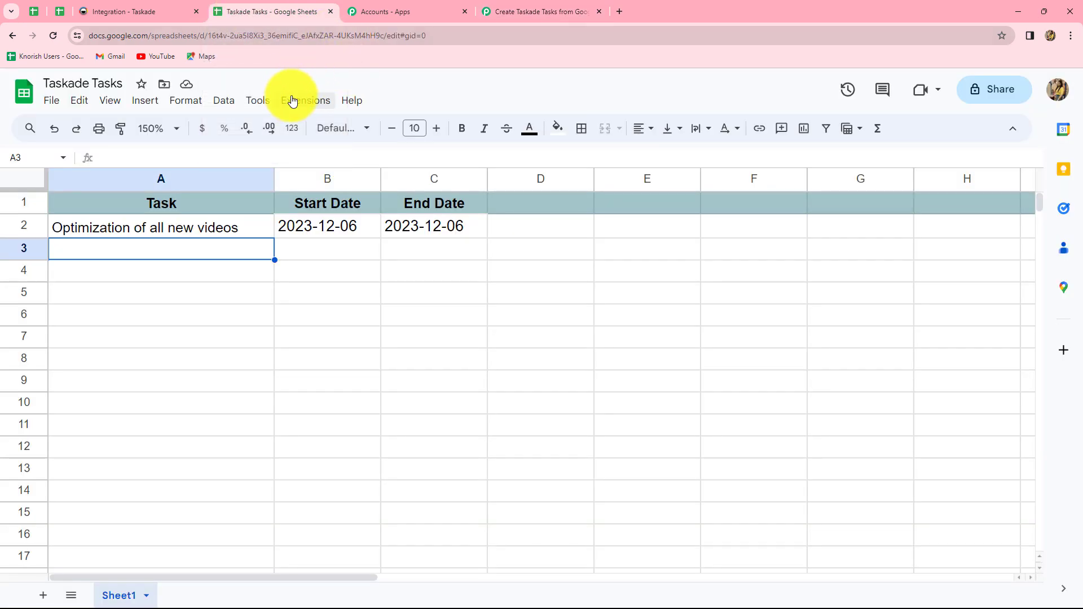
left_click(292, 102)
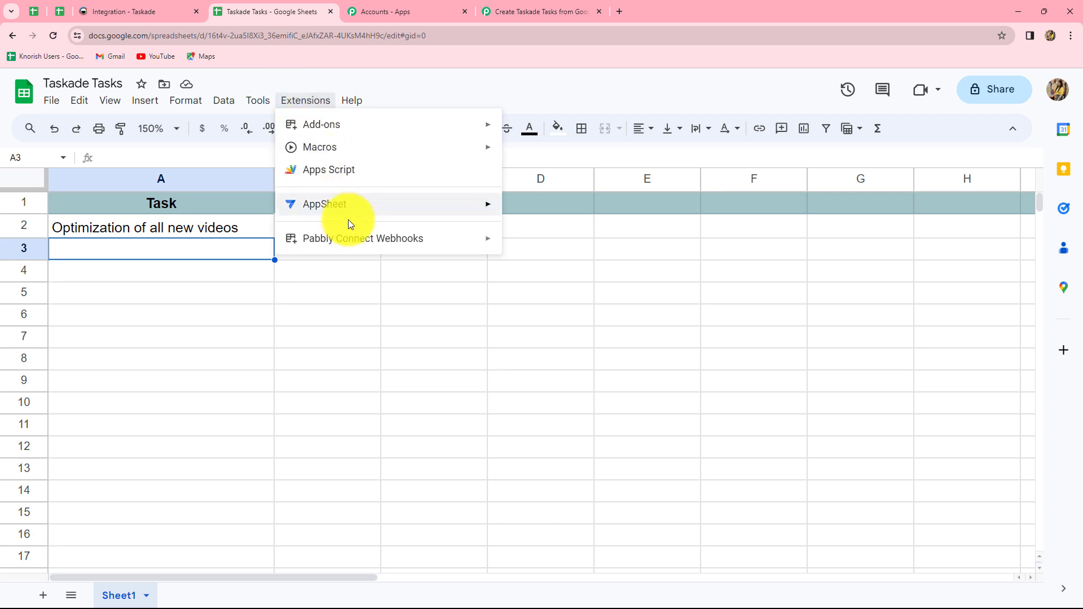
mouse_move(341, 247)
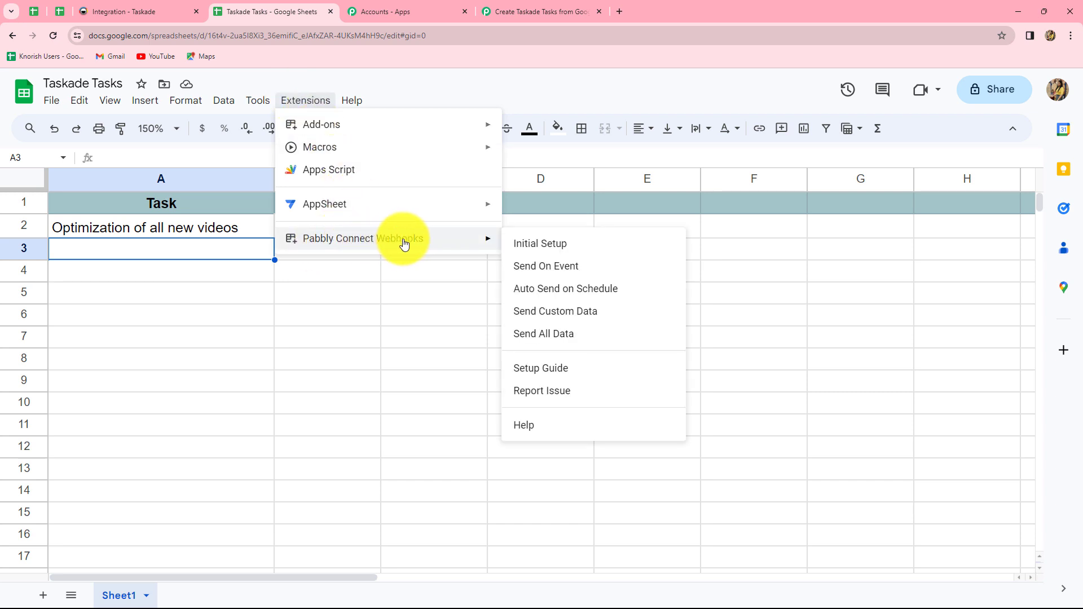
left_click(530, 269)
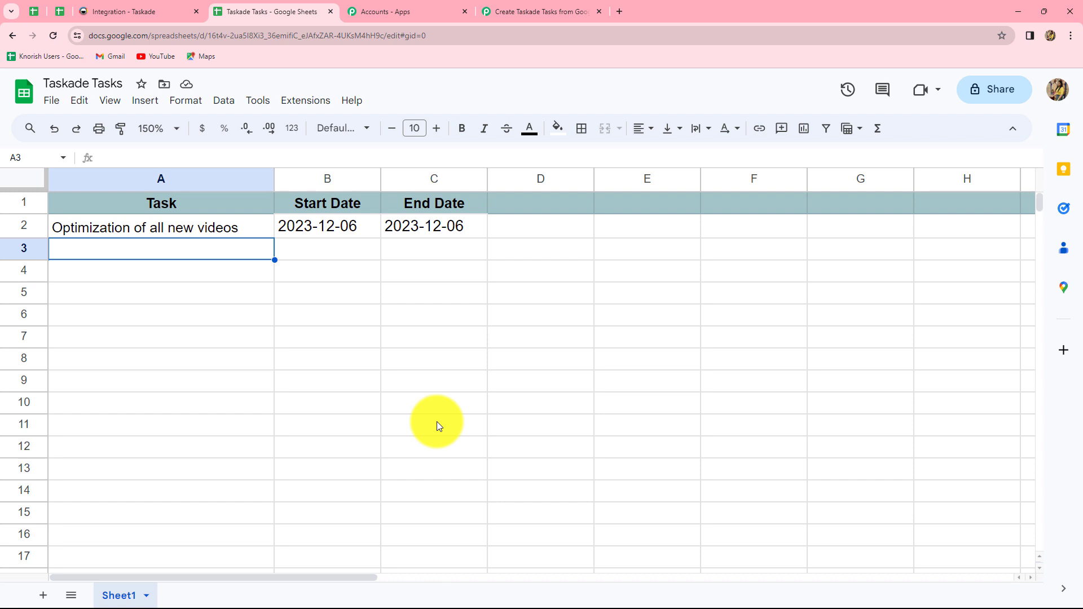
Back in the Pabbly Connect workflow, set the second step's app to Taskade and its action event to Create Task
left_click(517, 5)
scroll(962, 429, "down", 5)
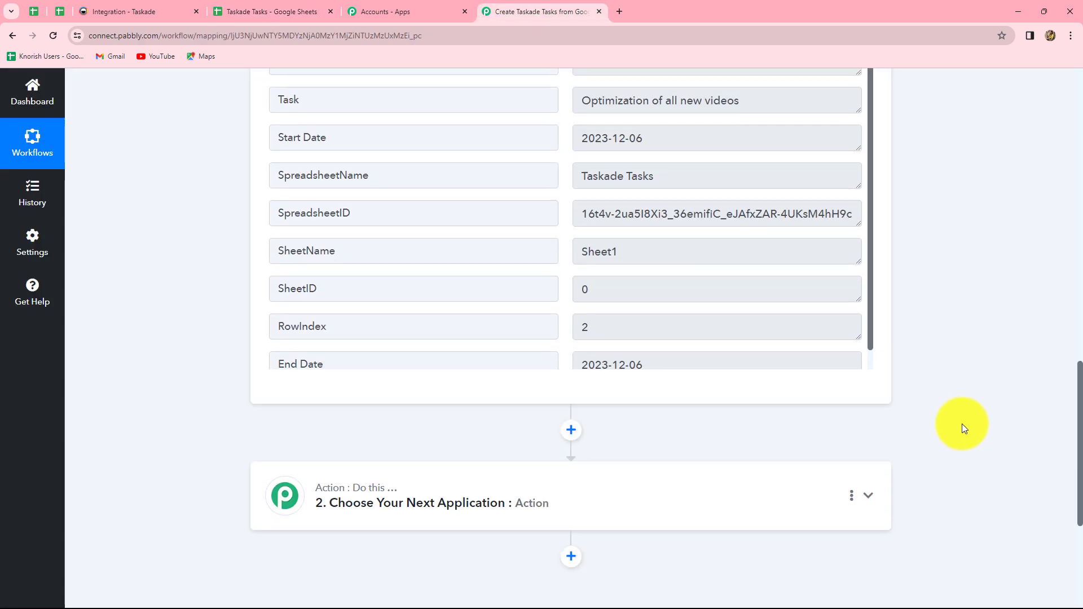
scroll(963, 425, "up", 3)
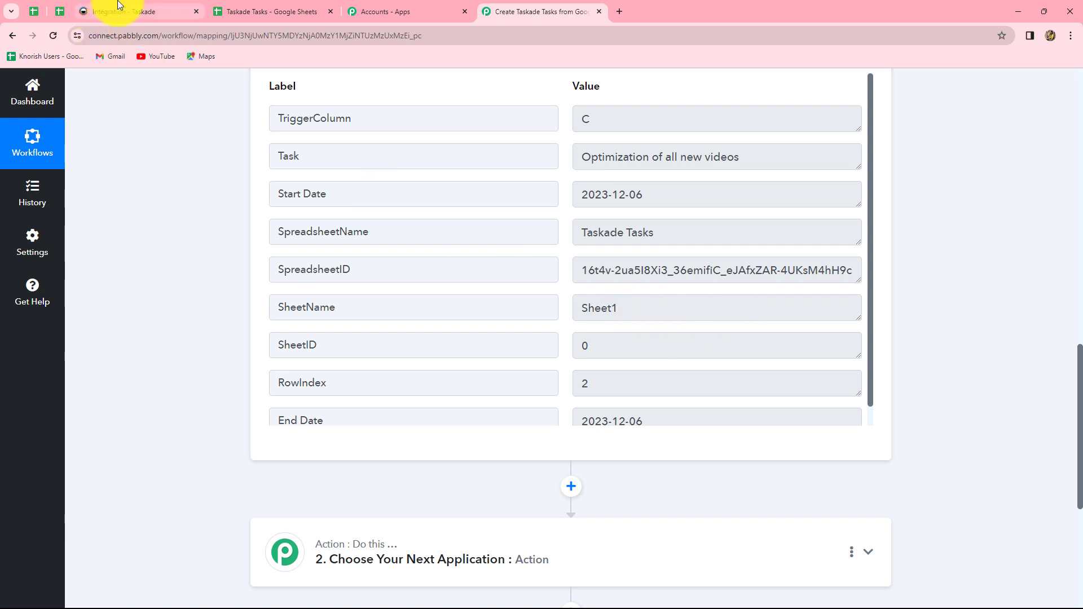
scroll(338, 310, "down", 1)
scroll(415, 439, "down", 3)
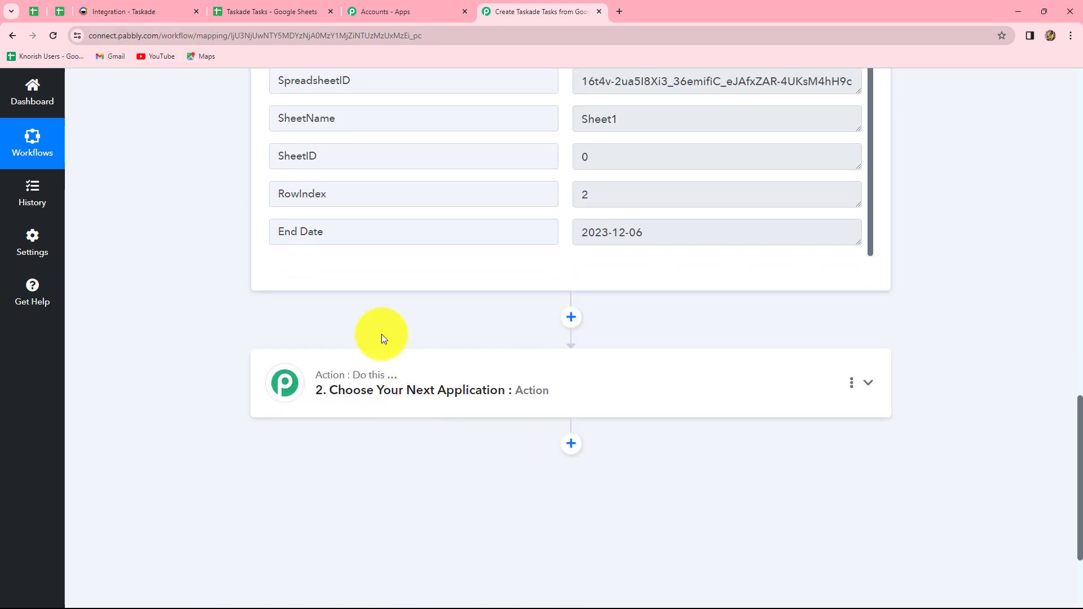
left_click(387, 375)
scroll(342, 341, "up", 3)
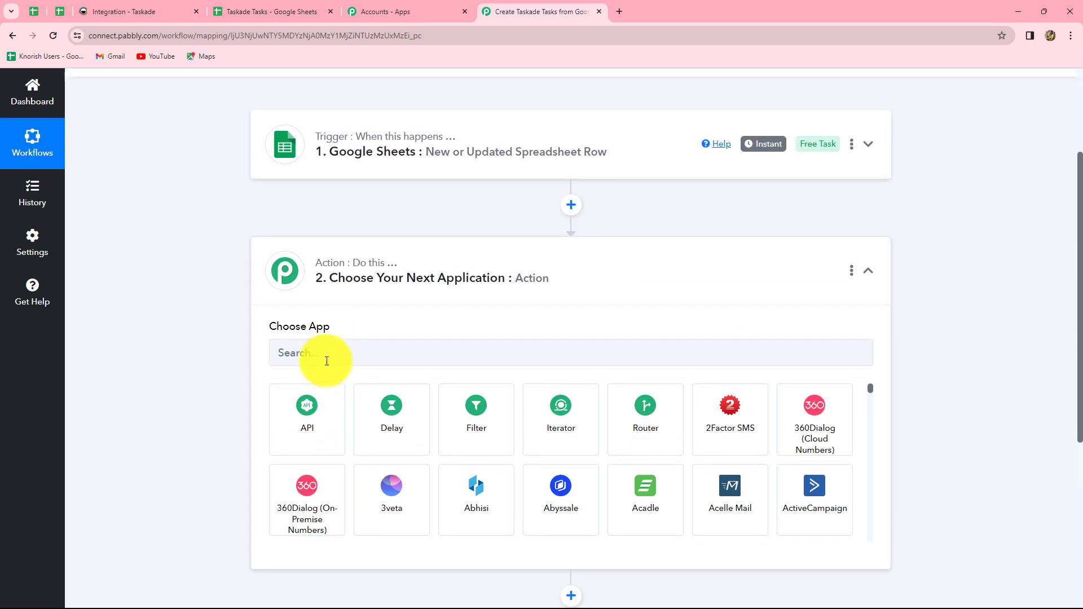
left_click(327, 356)
type("Taska")
left_click(297, 408)
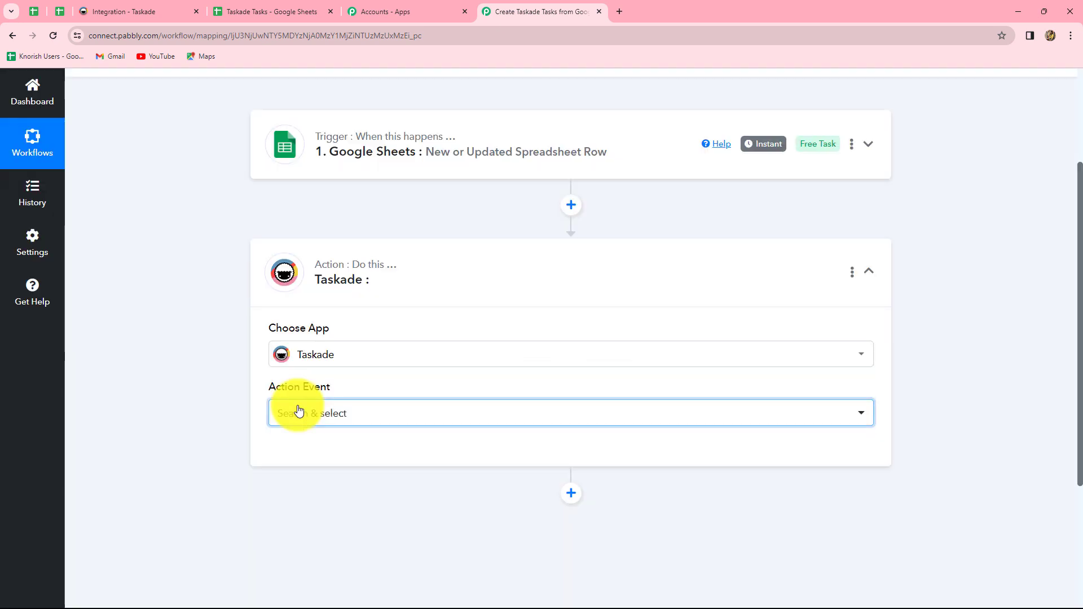
left_click(298, 412)
left_click(305, 488)
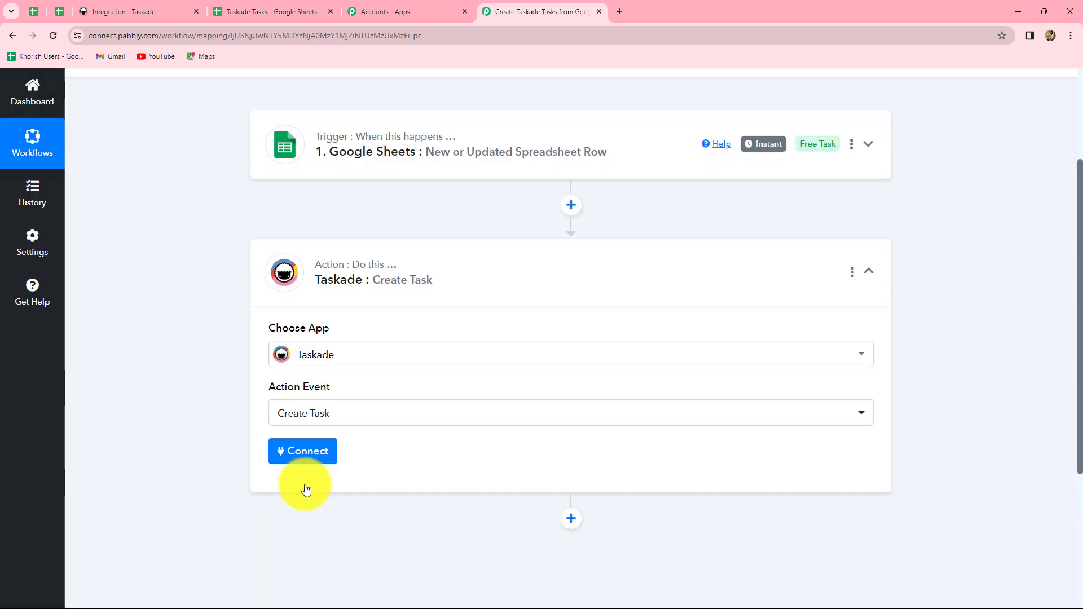
Connect the Taskade action through a new connection and authorise Pabbly Connect to access the Taskade account
left_click(305, 455)
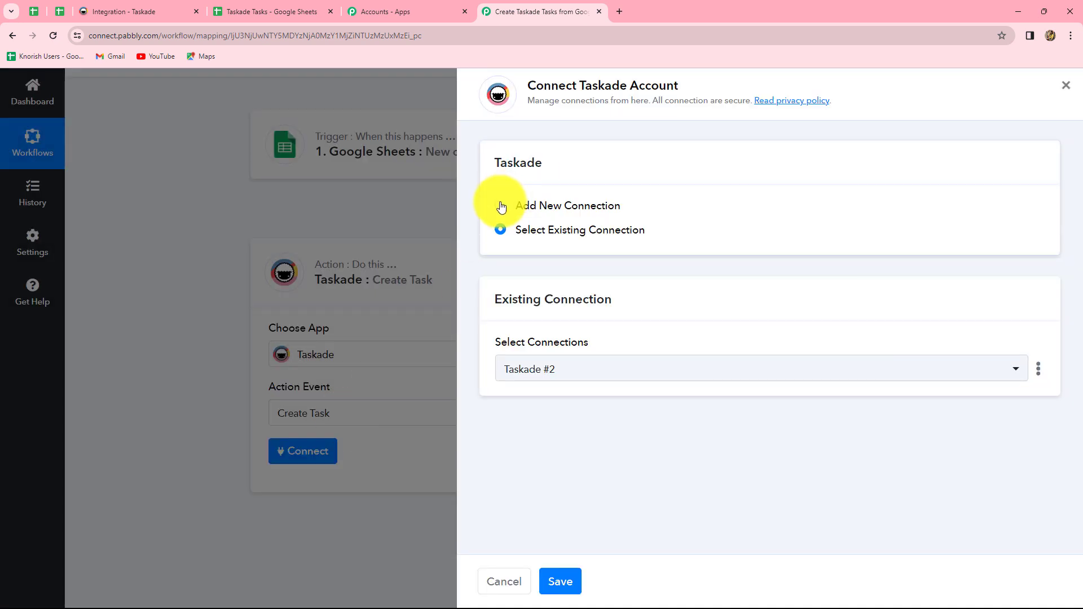
left_click(501, 206)
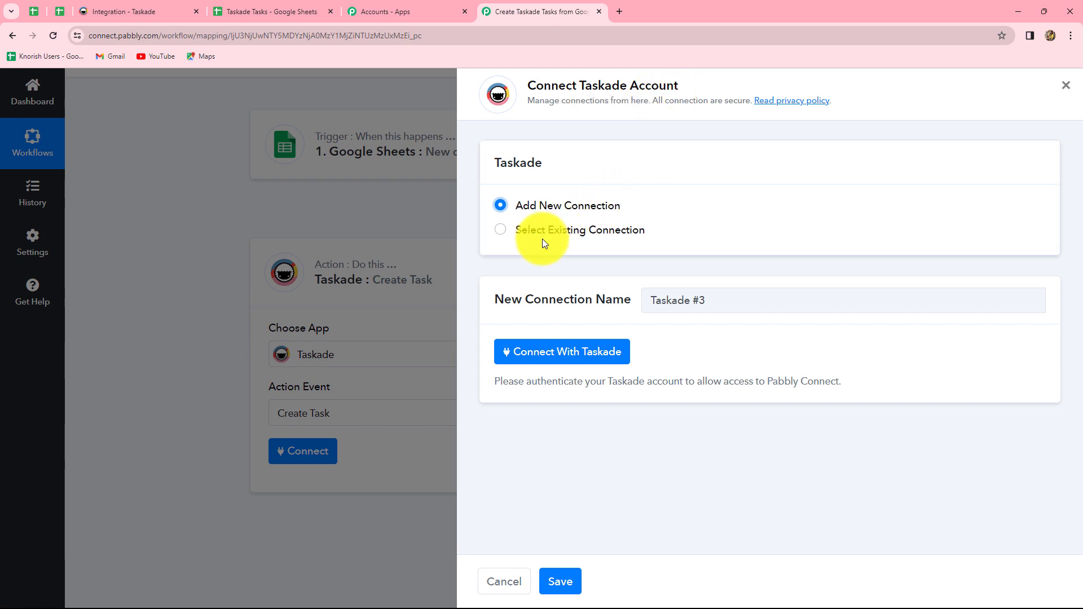
left_click(581, 355)
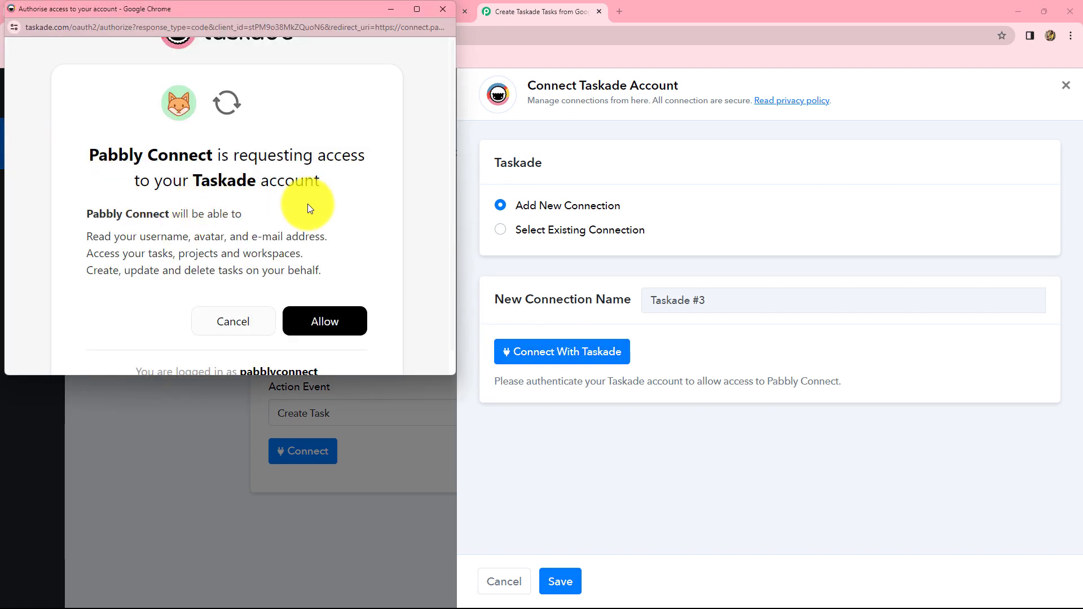
left_click(335, 318)
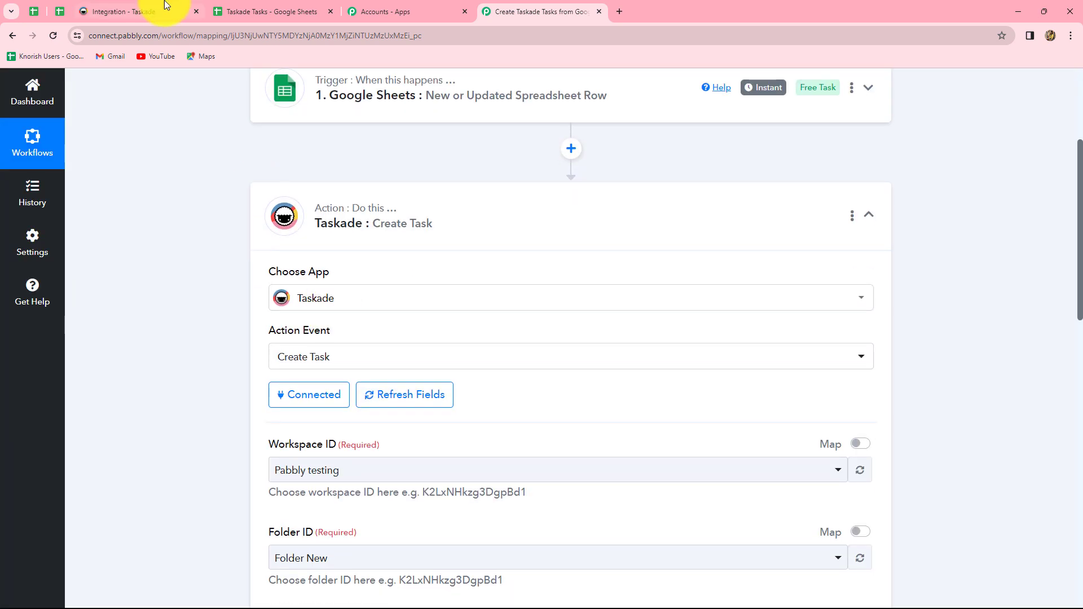
Look at the Integration project in Taskade and review the Create Task fields in the Pabbly Connect workflow
left_click(167, 7)
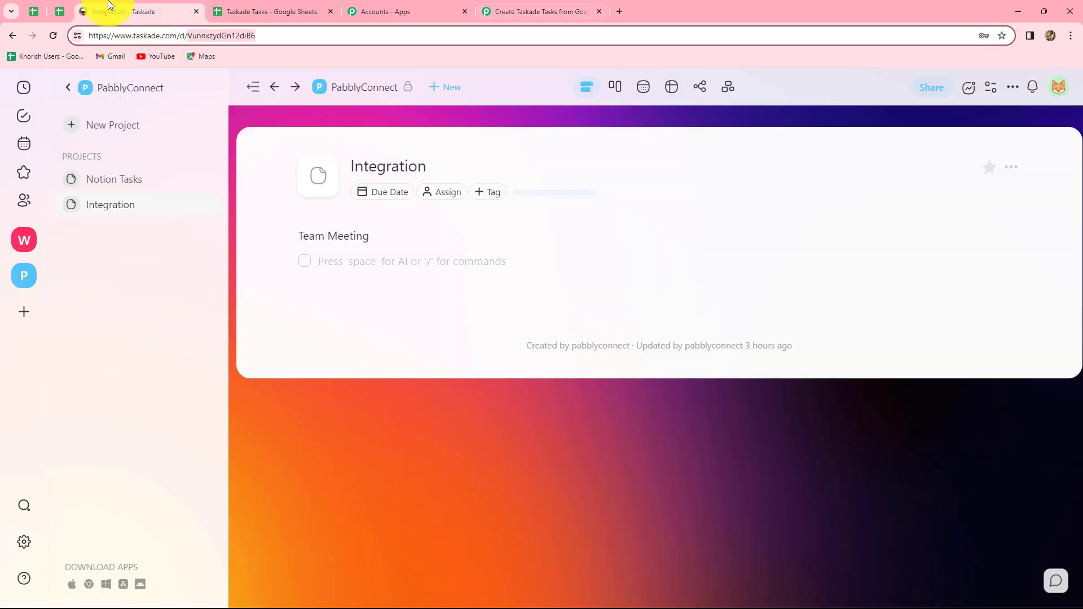
left_click(513, 12)
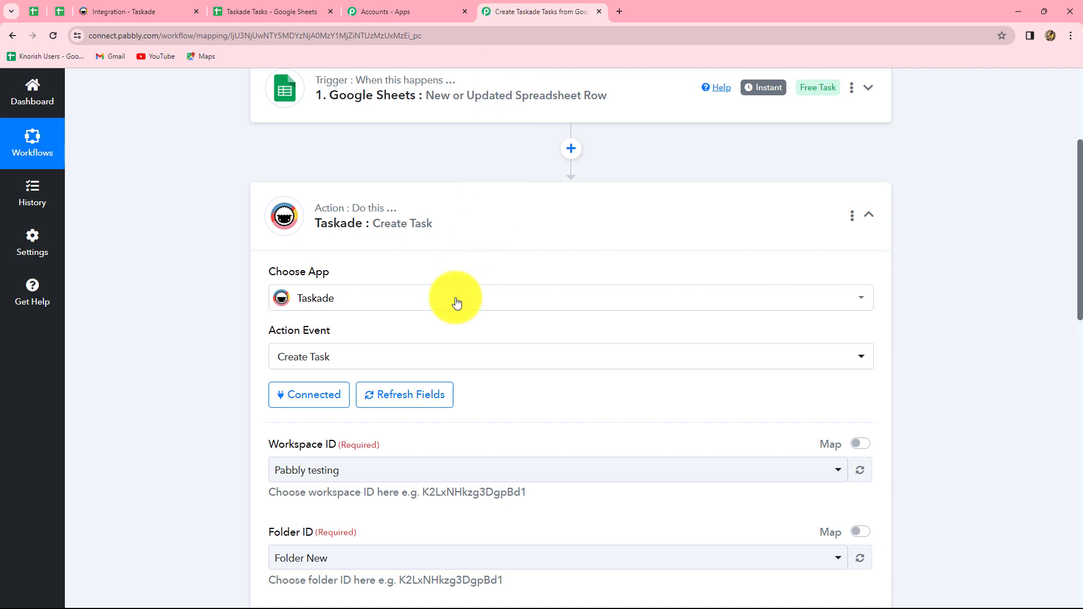
scroll(449, 324, "down", 2)
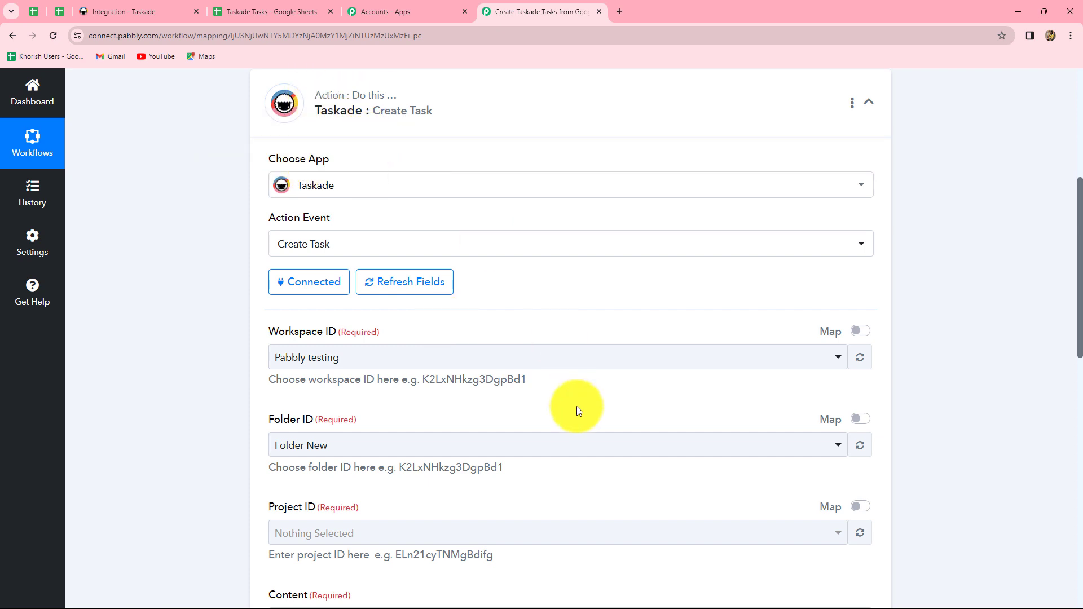
scroll(577, 406, "down", 4)
scroll(576, 406, "down", 5)
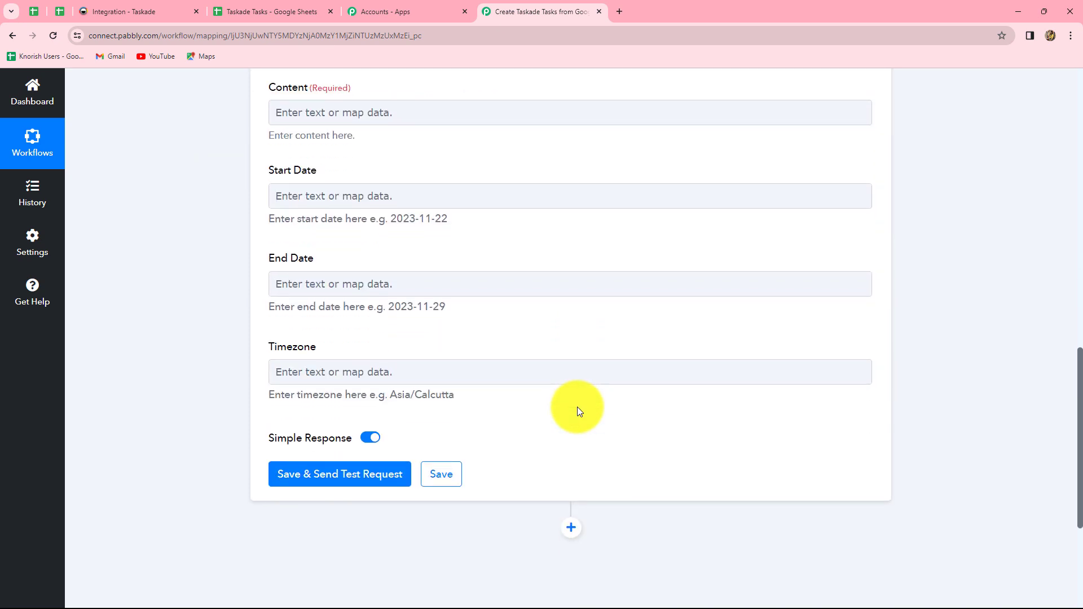
scroll(577, 407, "up", 3)
scroll(578, 411, "up", 3)
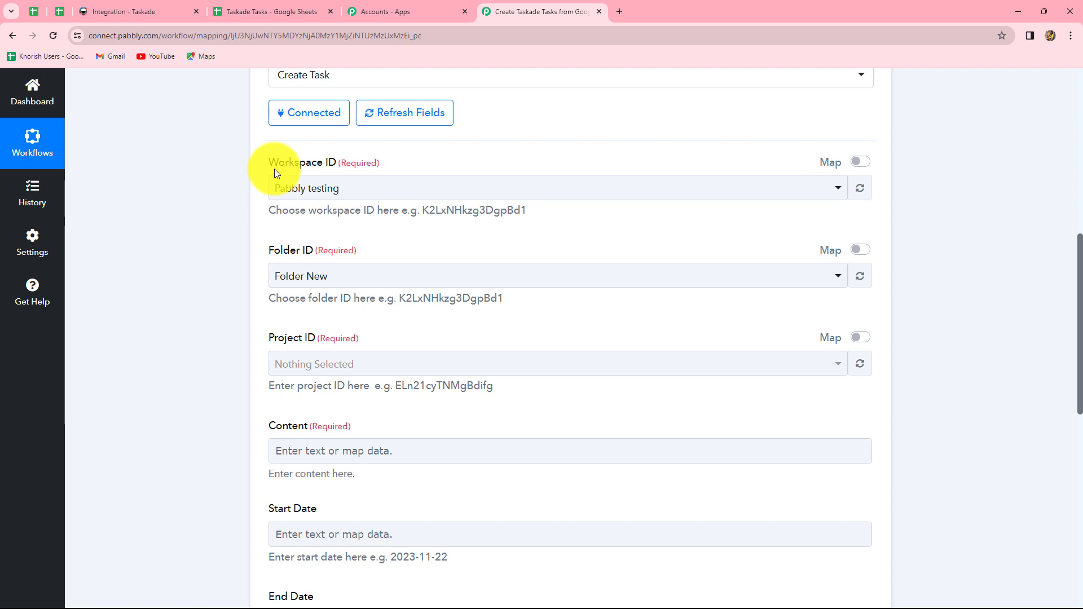
Set the Create Task action's Workspace ID to Workspace and check that workspace in Taskade
left_click(330, 188)
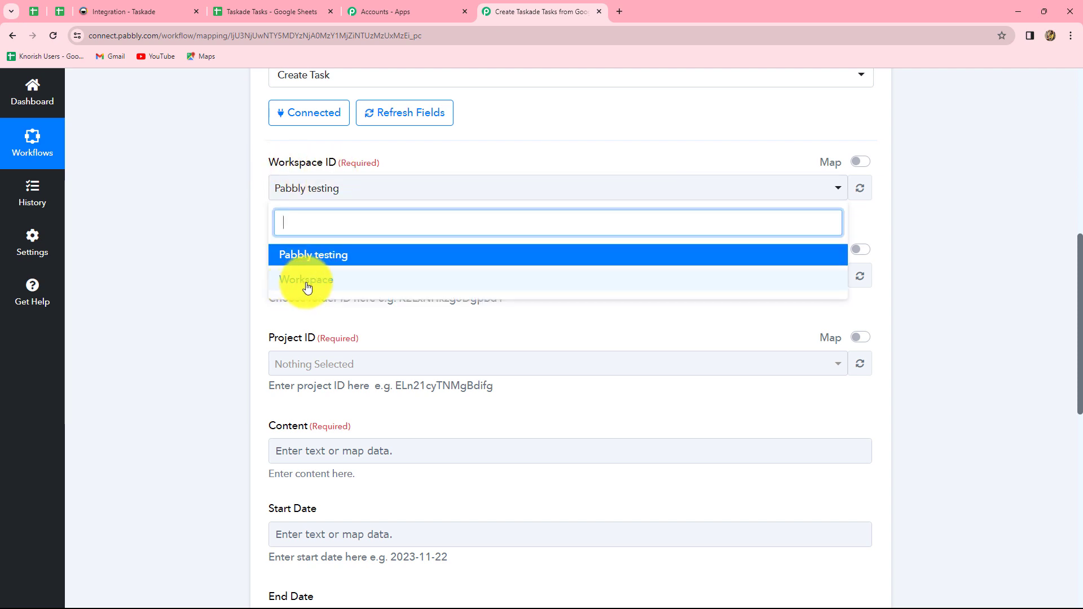
left_click(311, 281)
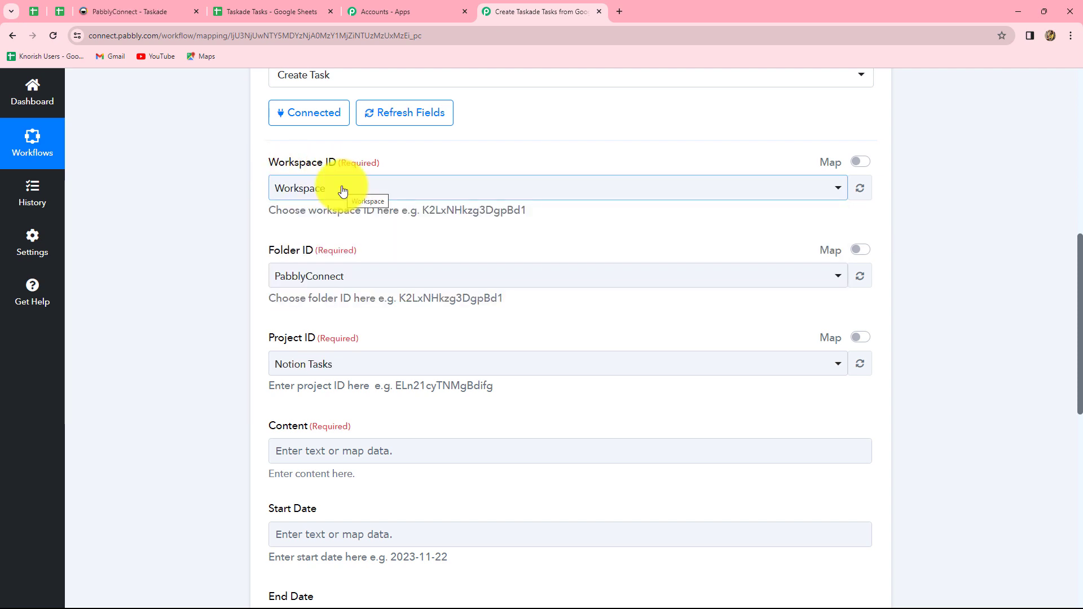
left_click(136, 3)
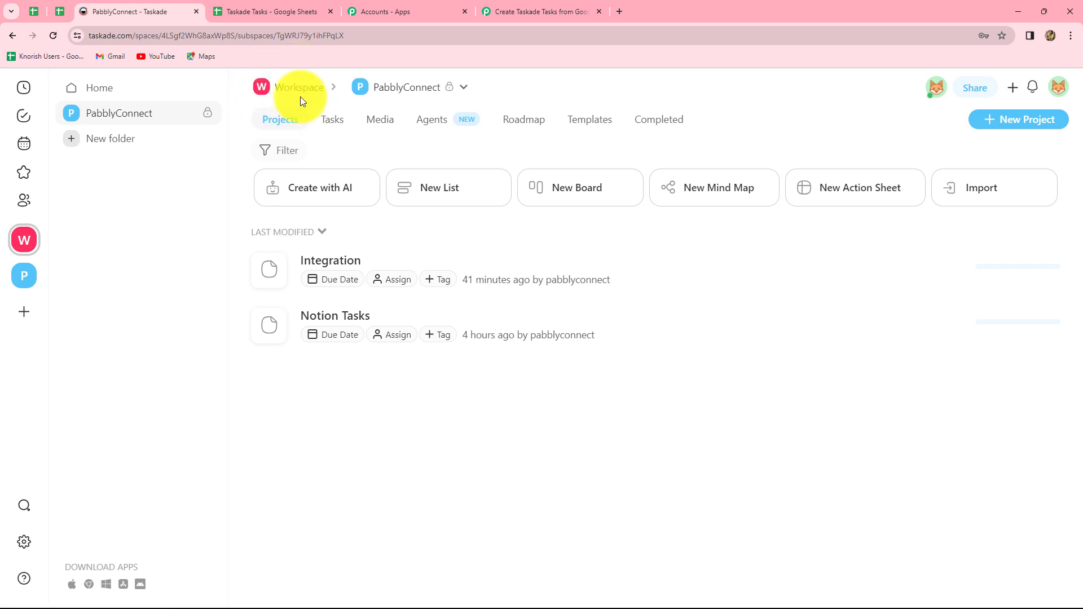
left_click(546, 12)
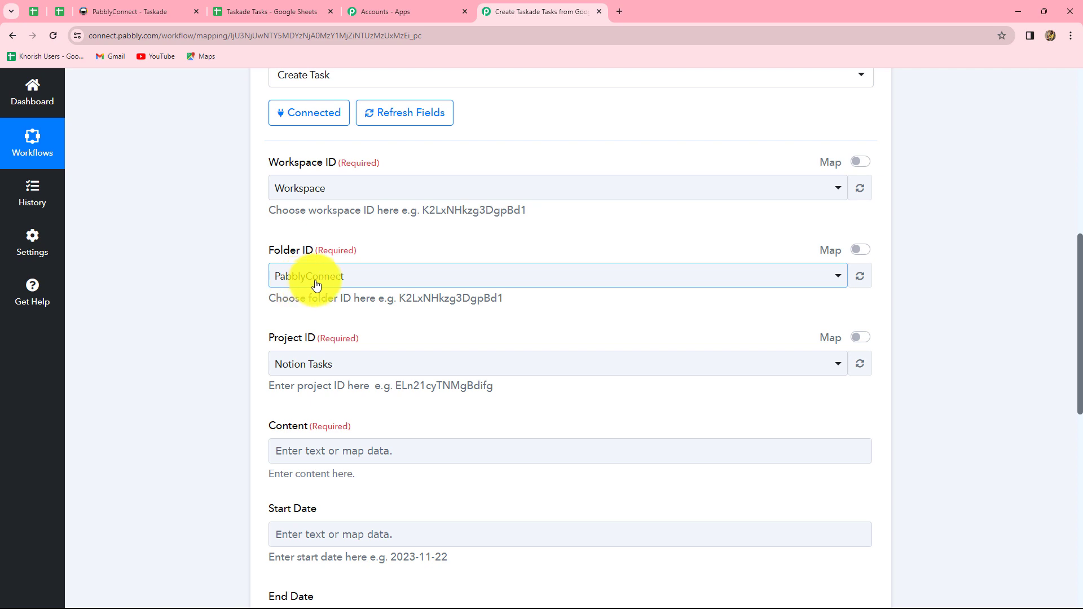
Check the folder in Taskade and select PabblyConnect as the Create Task action's Folder ID
left_click(127, 11)
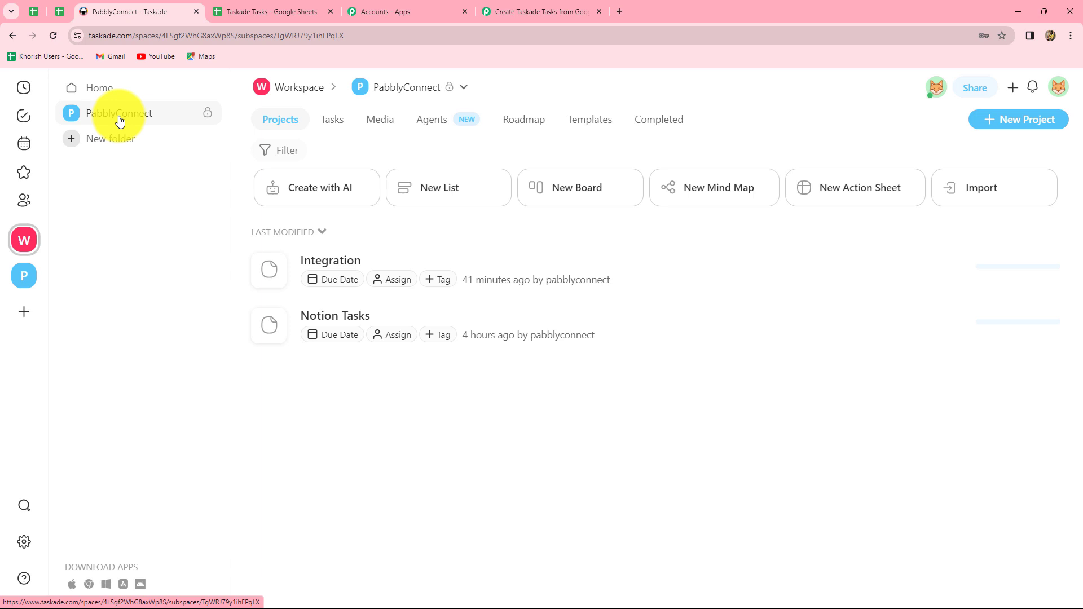
left_click(511, 10)
left_click(350, 279)
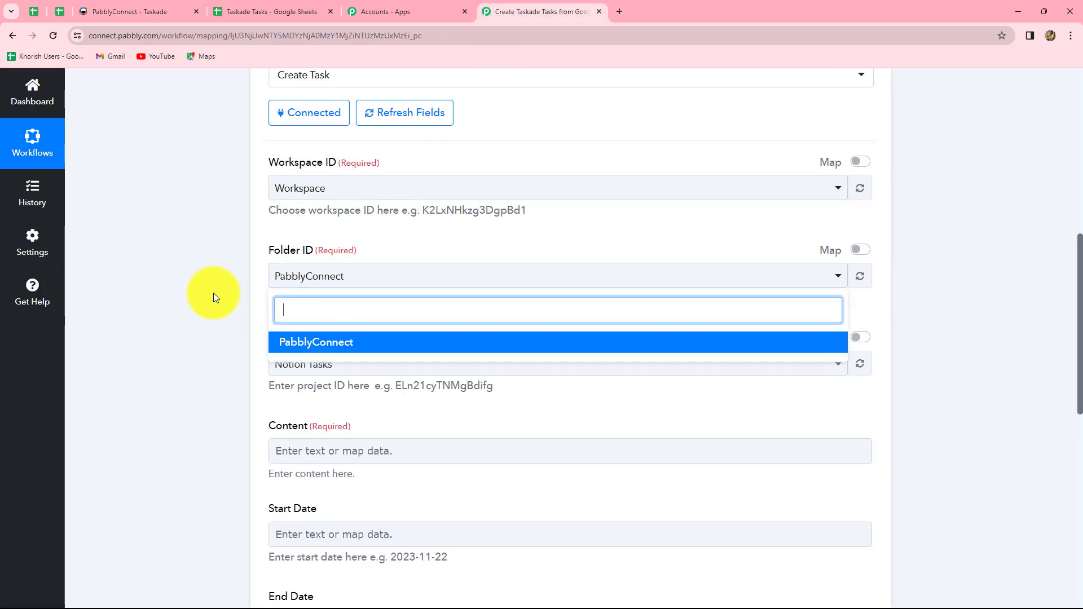
left_click(401, 340)
scroll(395, 316, "down", 3)
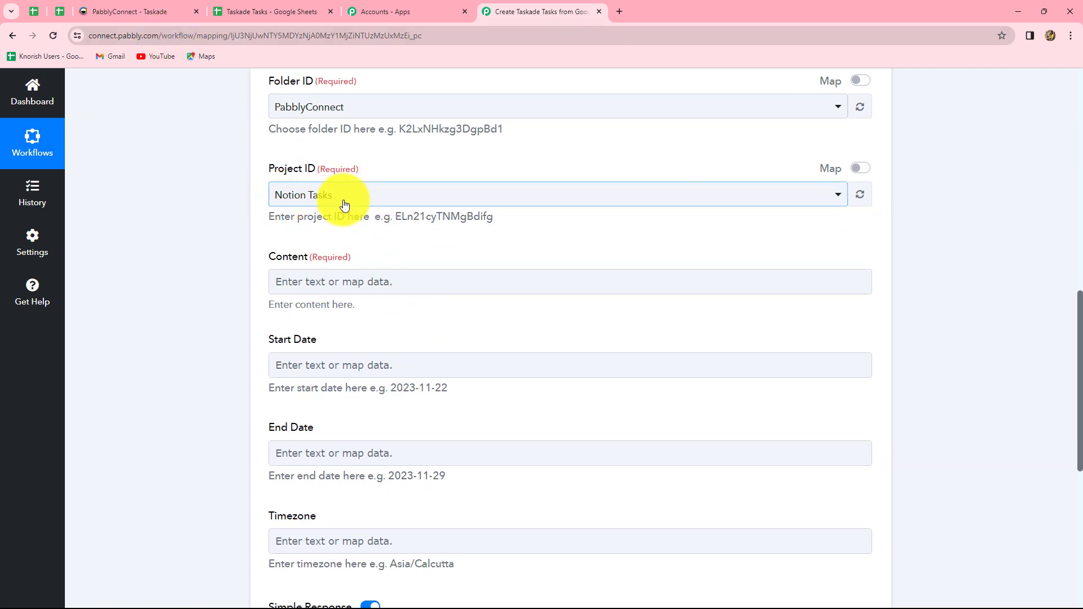
Open the Integration project in Taskade to check it, and set the Create Task action's Project ID to Integration
left_click(149, 11)
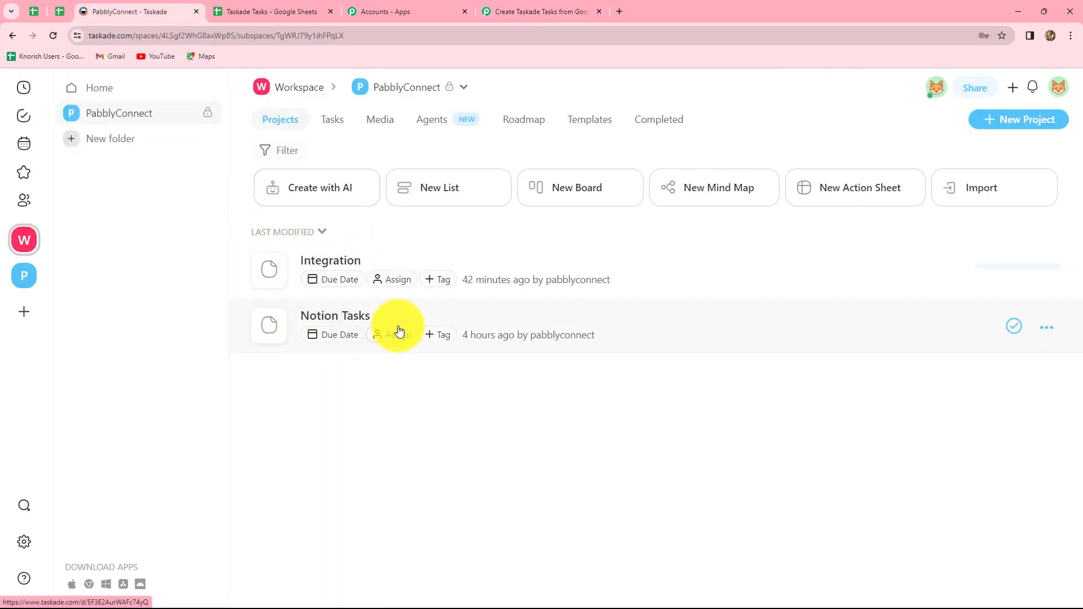
left_click(323, 259)
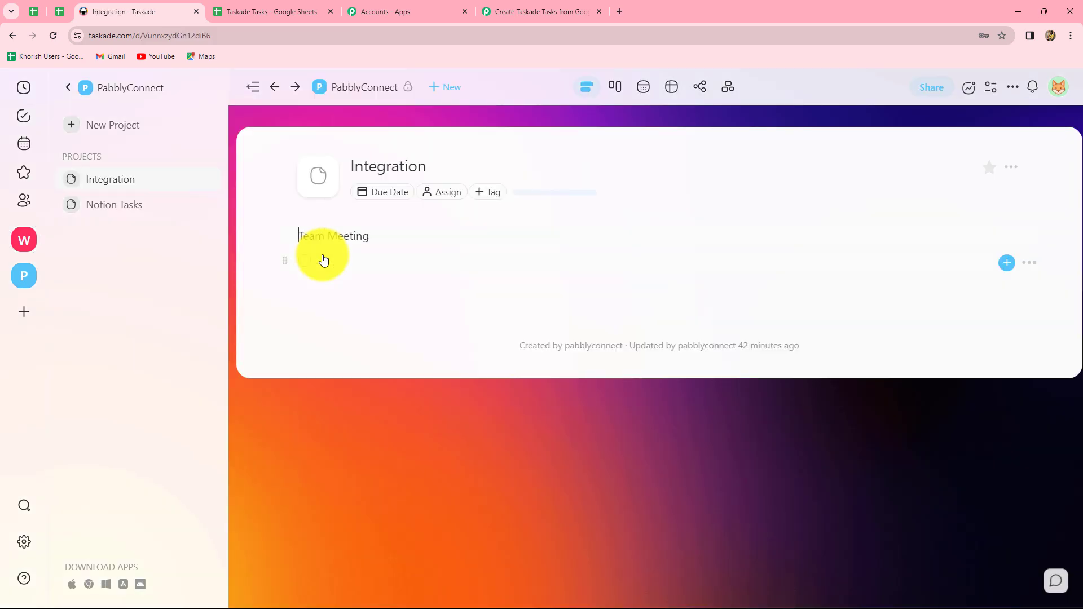
left_click(522, 7)
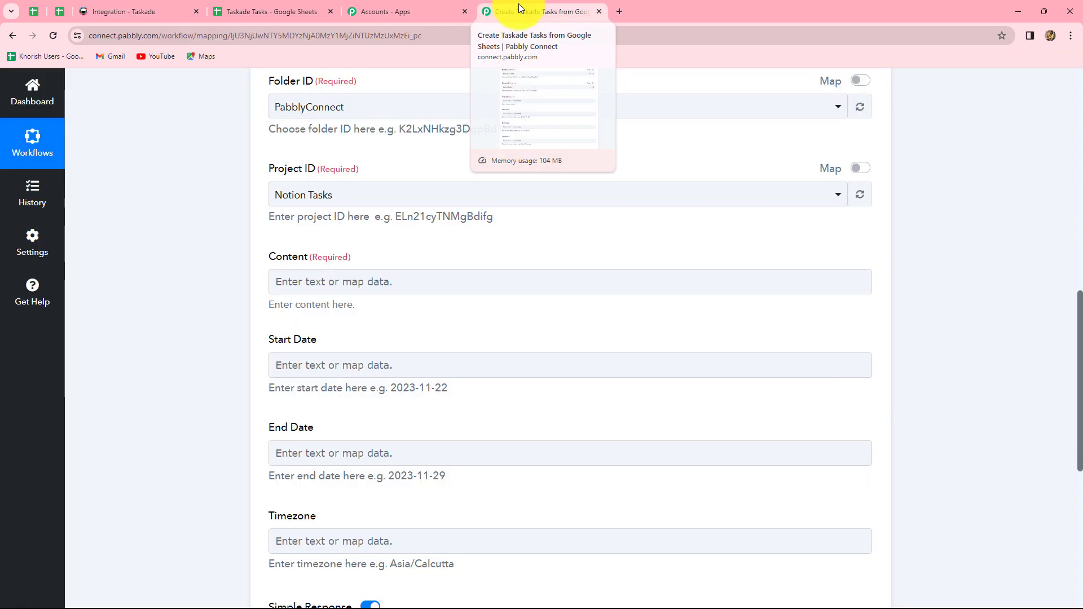
left_click(356, 288)
left_click(329, 193)
left_click(332, 288)
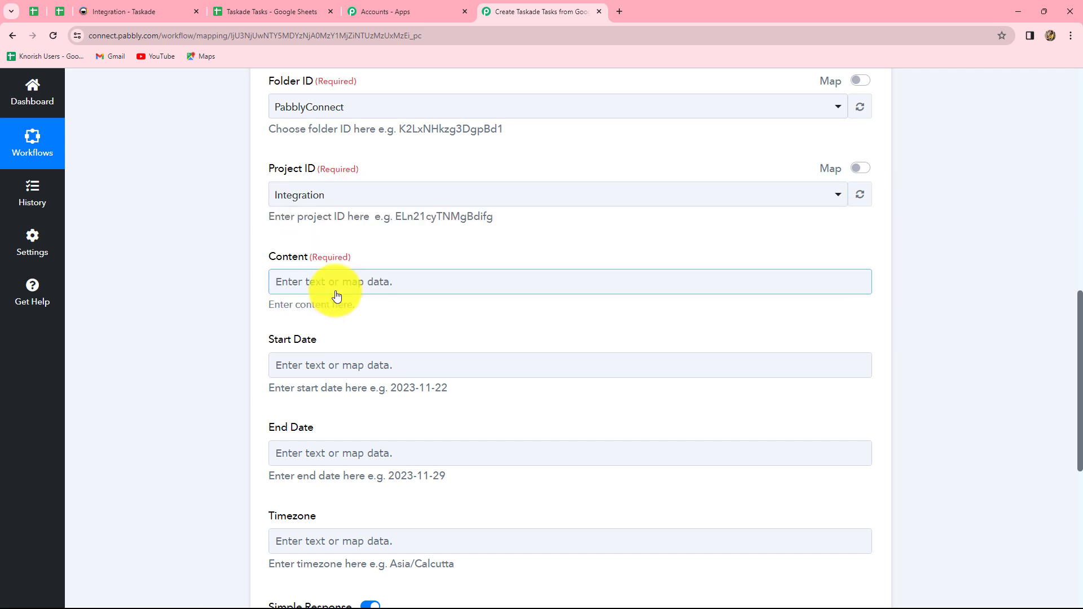
Review the Create Task action's empty Content and date fields and the response data received by the Google Sheets trigger
scroll(254, 288, "down", 2)
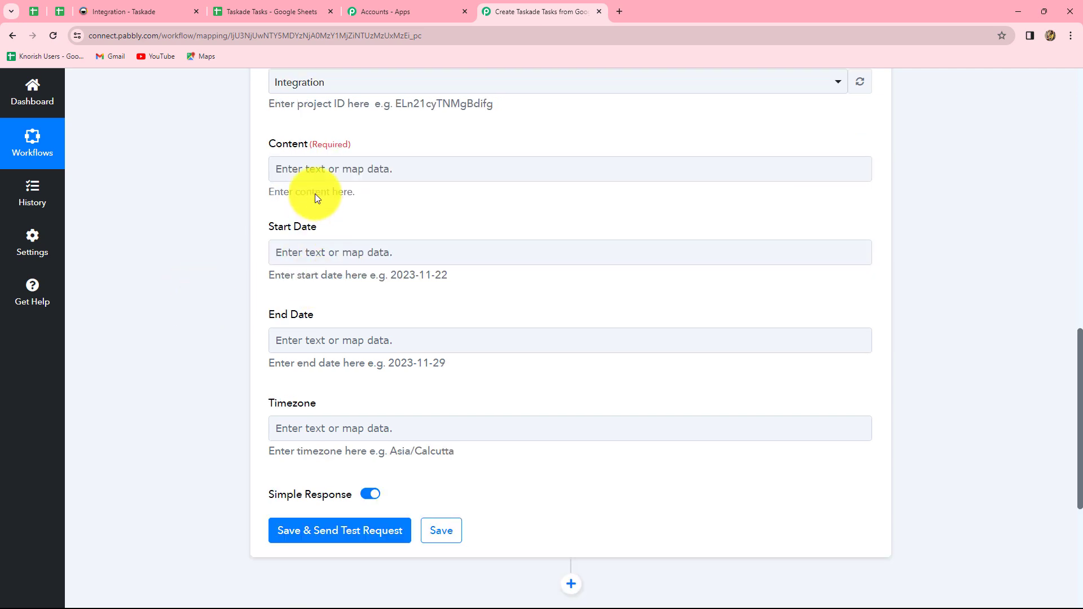
left_click(294, 169)
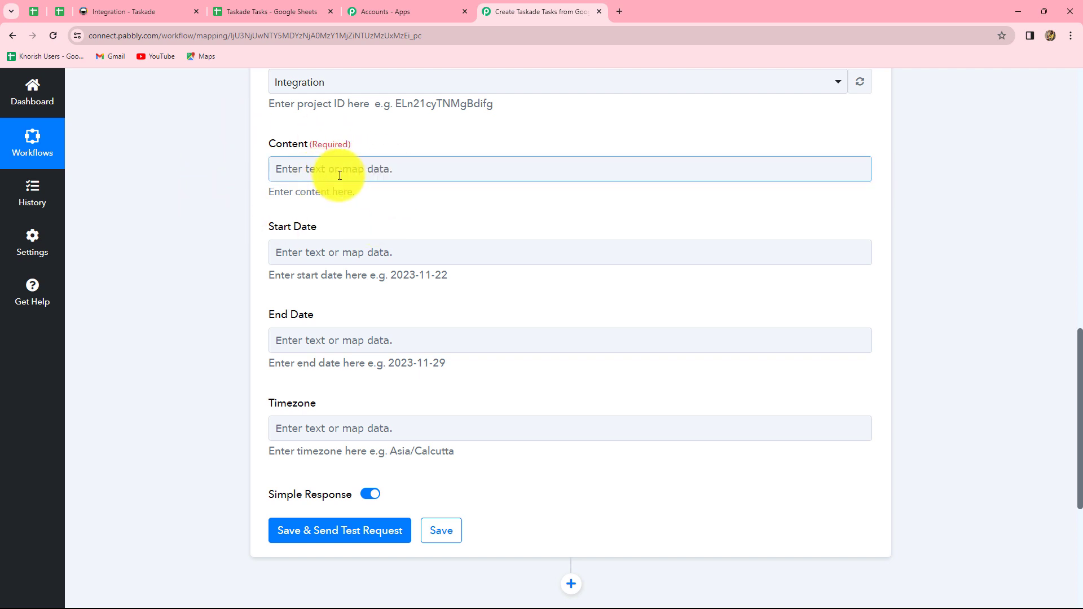
left_click(491, 248)
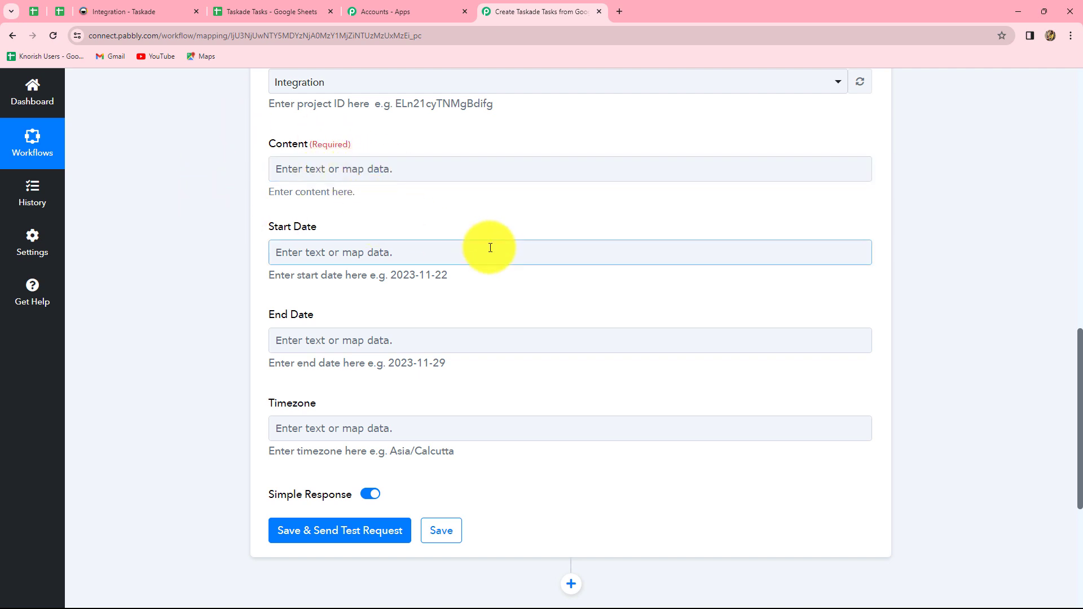
scroll(490, 248, "up", 3)
scroll(491, 247, "up", 10)
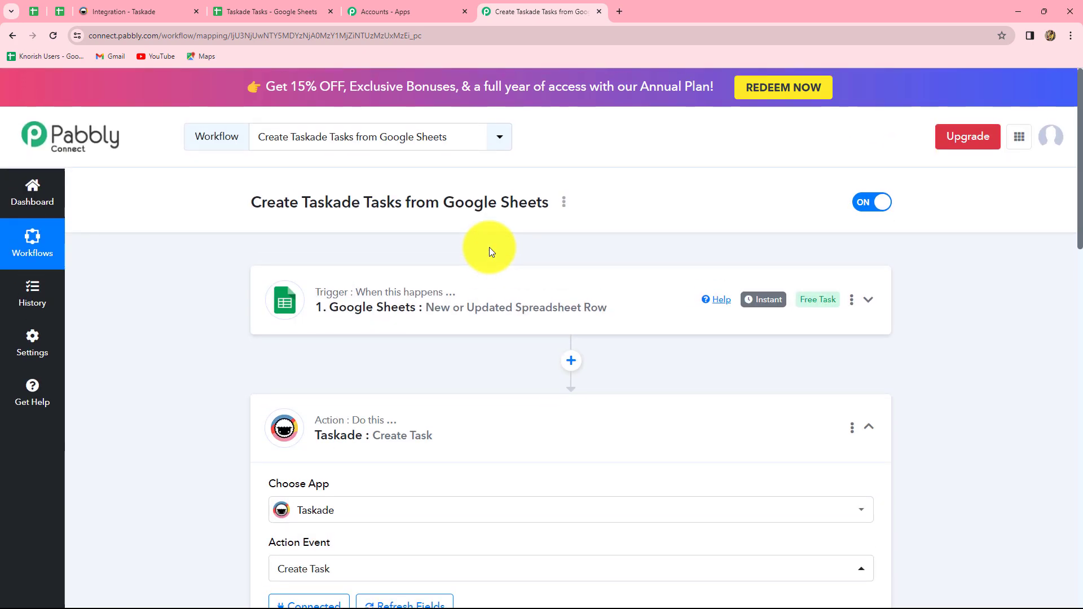
left_click(486, 298)
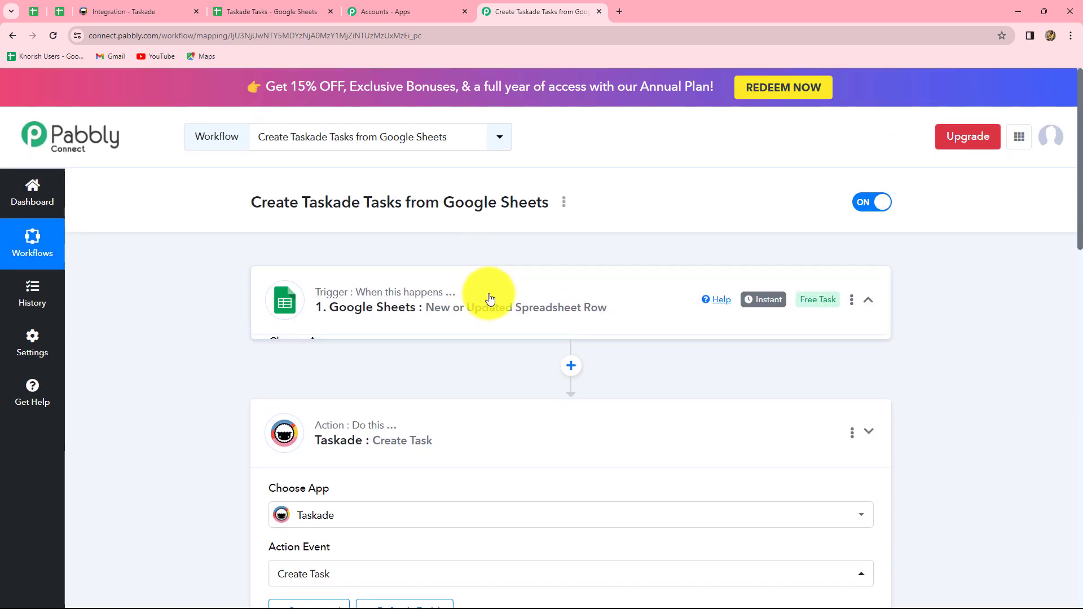
scroll(616, 399, "down", 5)
scroll(618, 400, "down", 10)
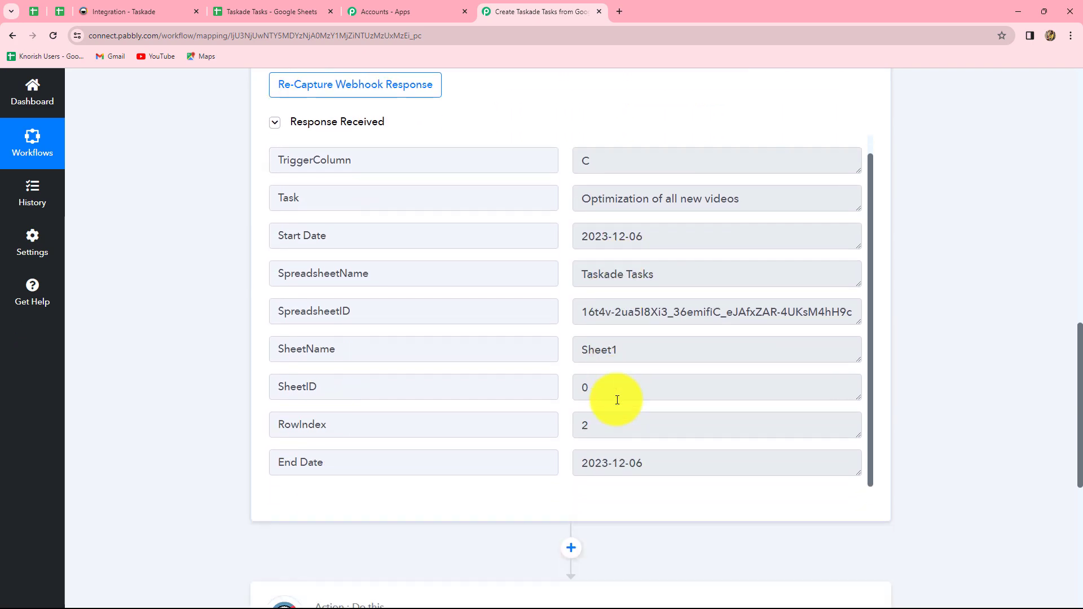
scroll(931, 425, "down", 7)
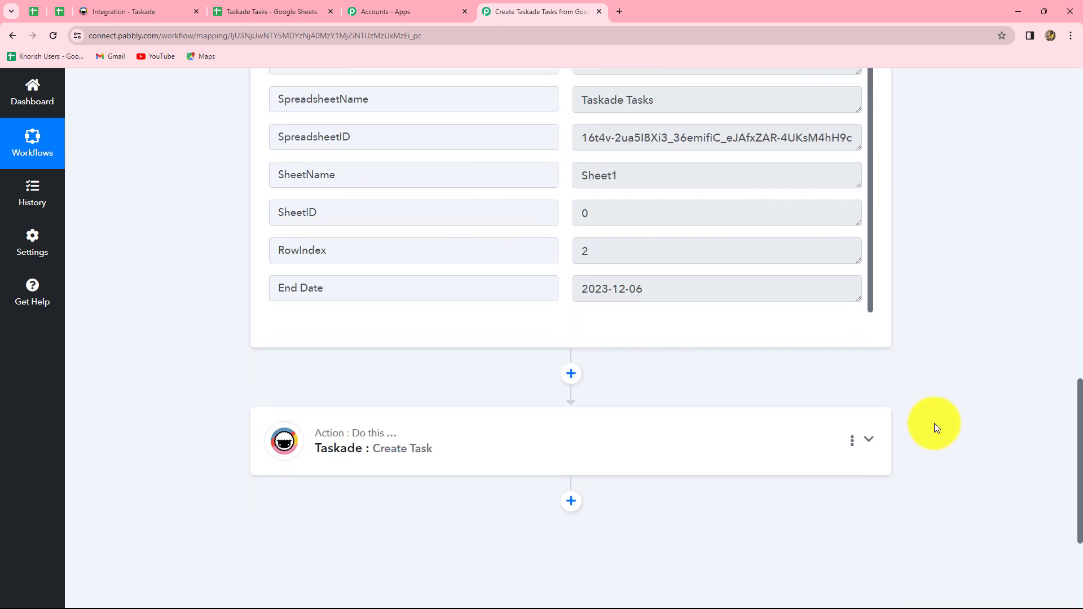
Map the Create Task action's Content to the Task value from the Google Sheets trigger and compare it with the spreadsheet
left_click(477, 239)
left_click(310, 241)
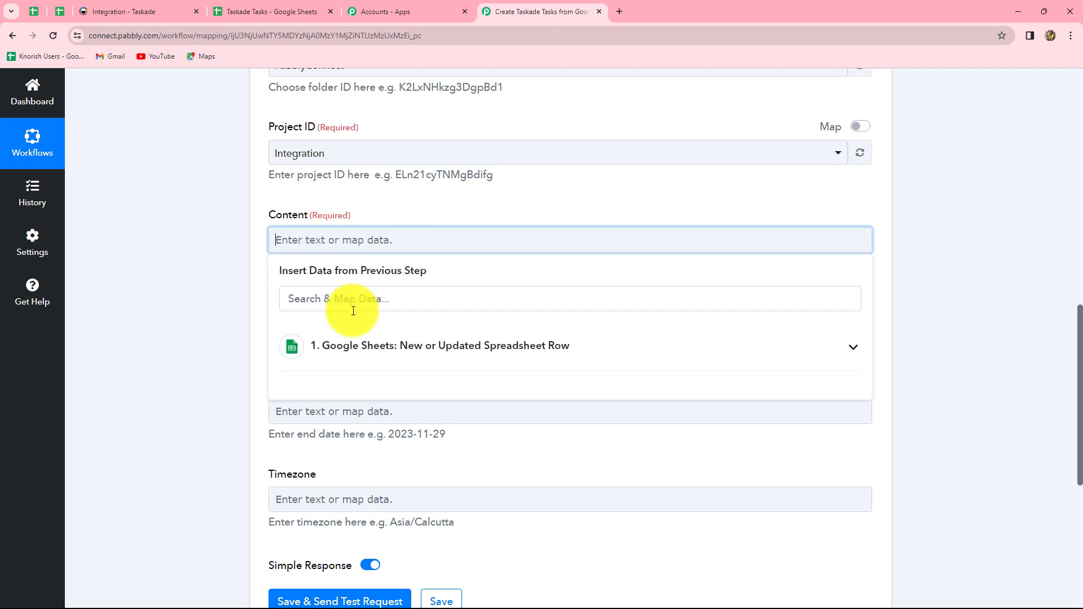
left_click(381, 347)
scroll(459, 442, "down", 1)
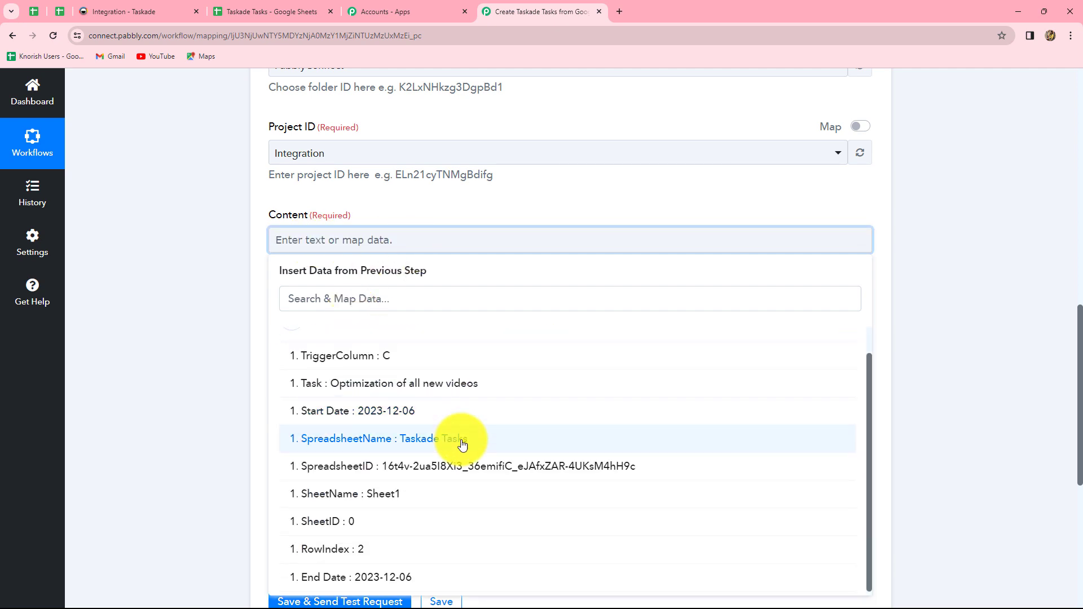
left_click(400, 390)
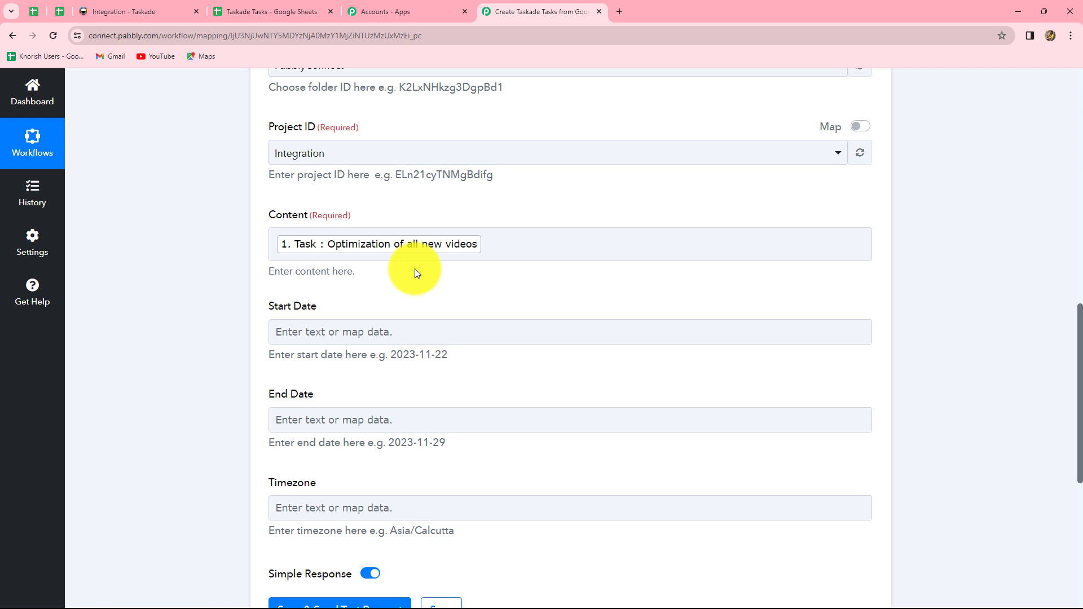
left_click(266, 7)
left_click(518, 10)
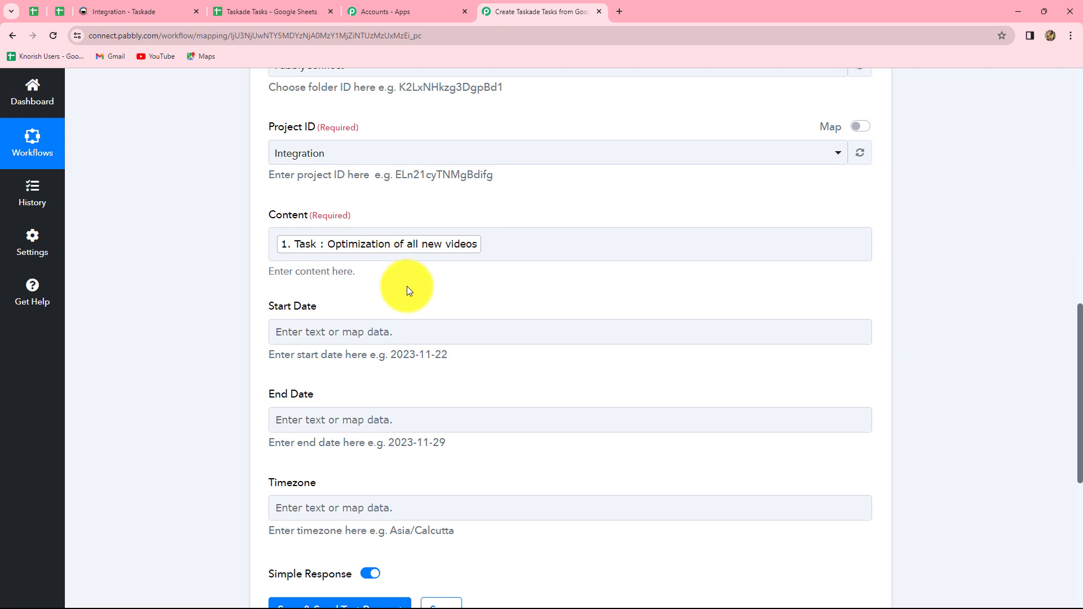
Map the Create Task action's Start Date and End Date to the matching Start Date and End Date values from the Google Sheets trigger
scroll(407, 287, "down", 2)
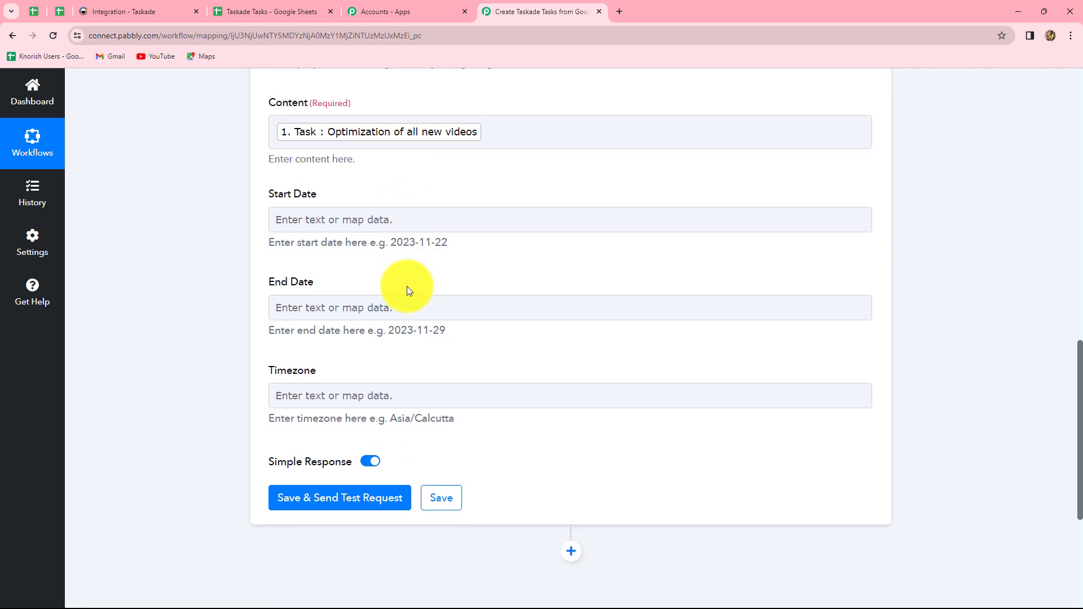
left_click(366, 220)
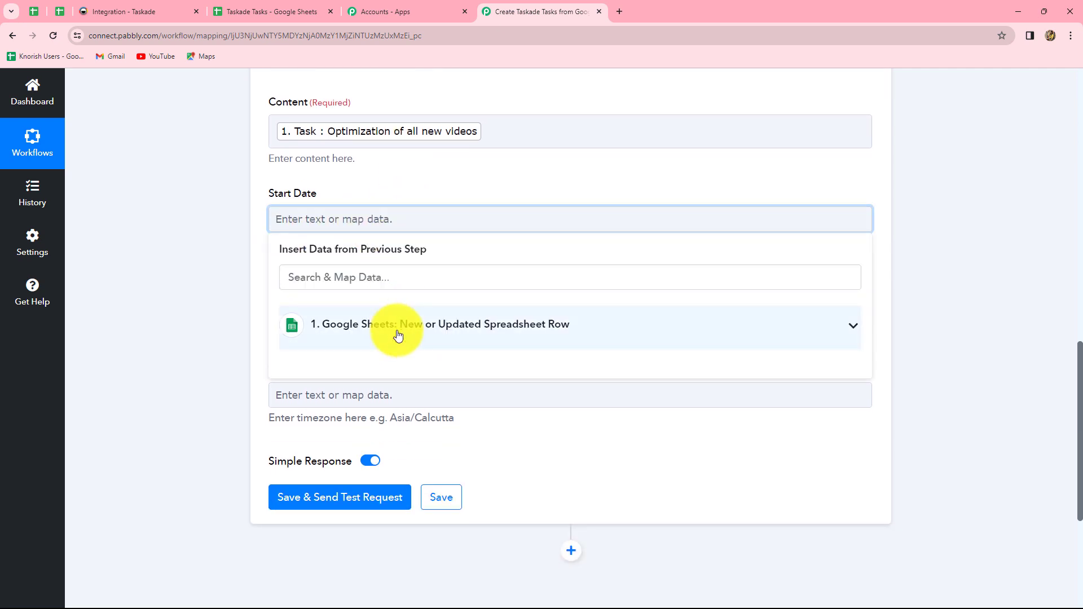
left_click(411, 331)
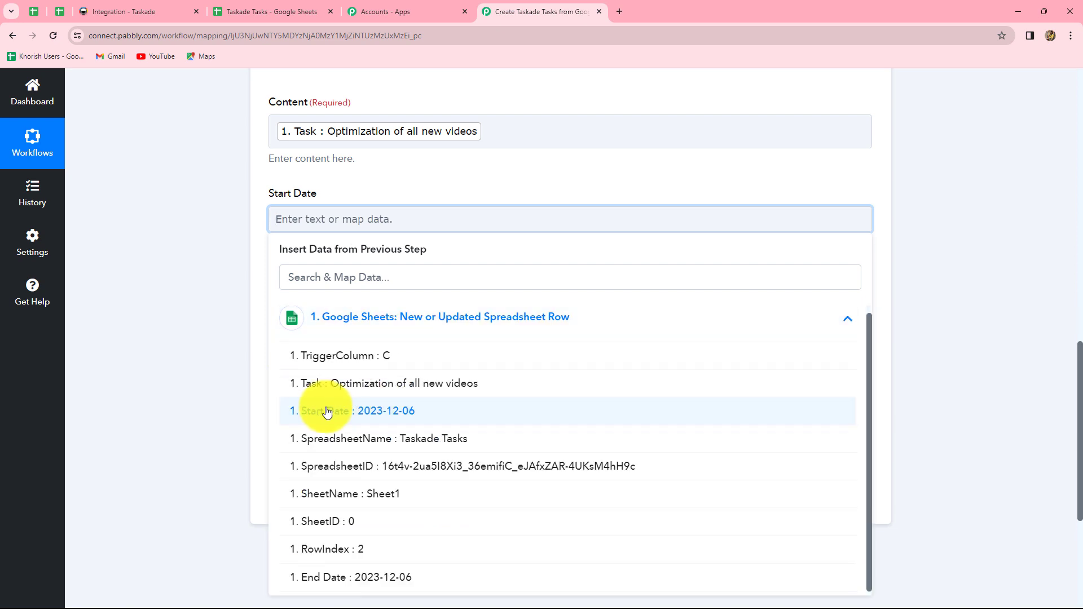
left_click(387, 416)
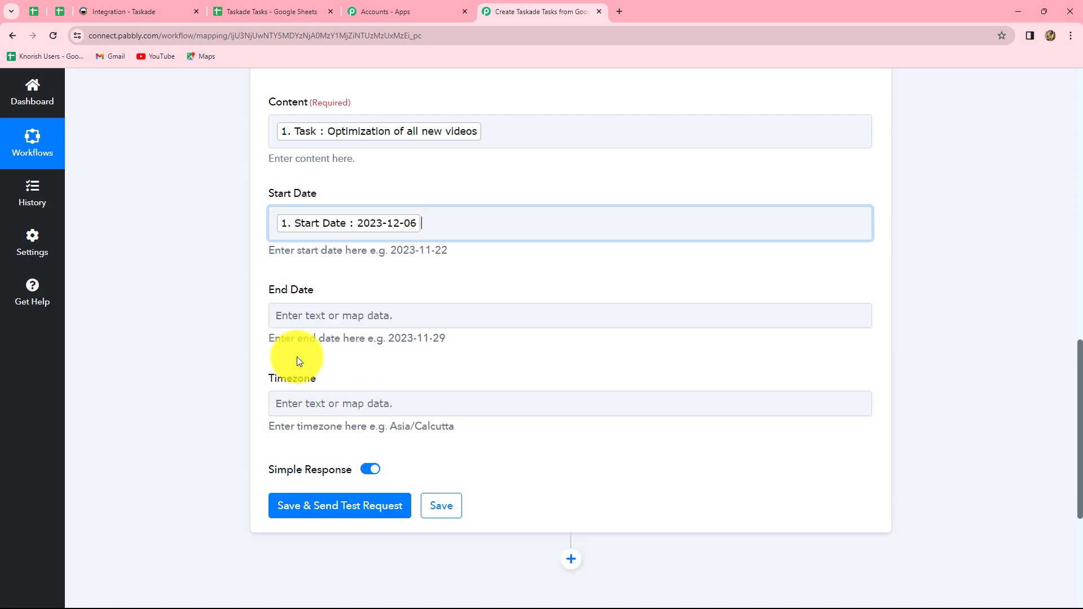
left_click(315, 316)
left_click(372, 420)
scroll(418, 508, "down", 2)
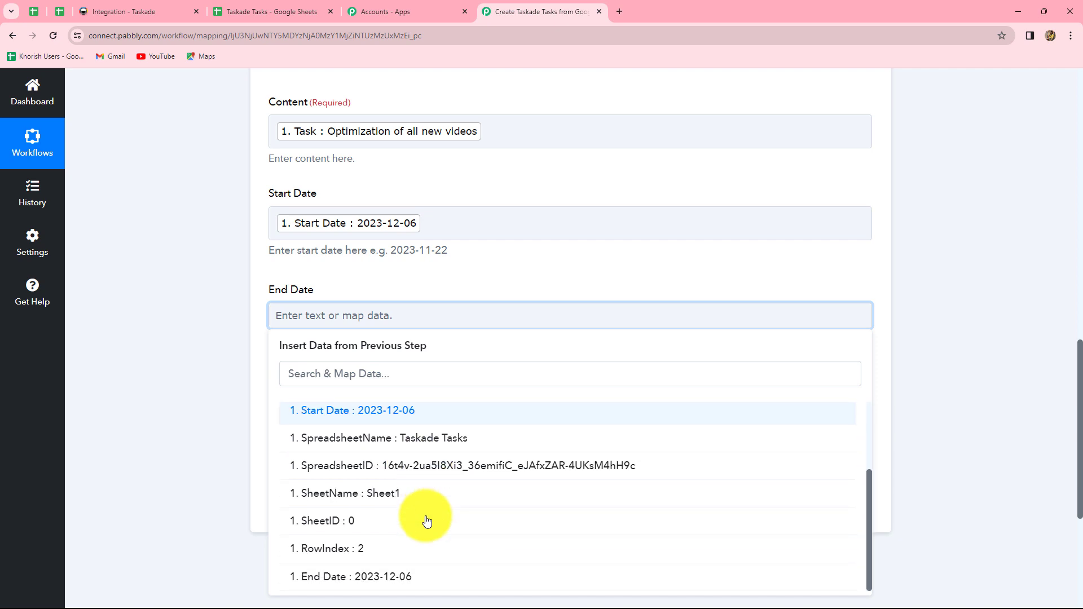
left_click(394, 574)
scroll(336, 351, "up", 5)
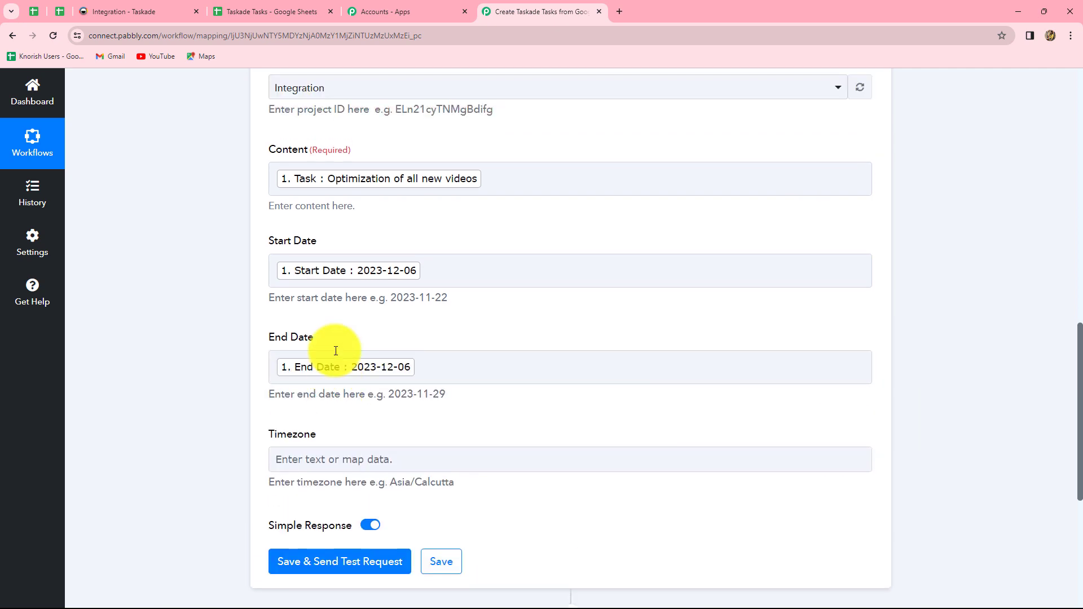
Save the Create Task action, send a test request, and inspect the item ID in the response
scroll(336, 351, "down", 8)
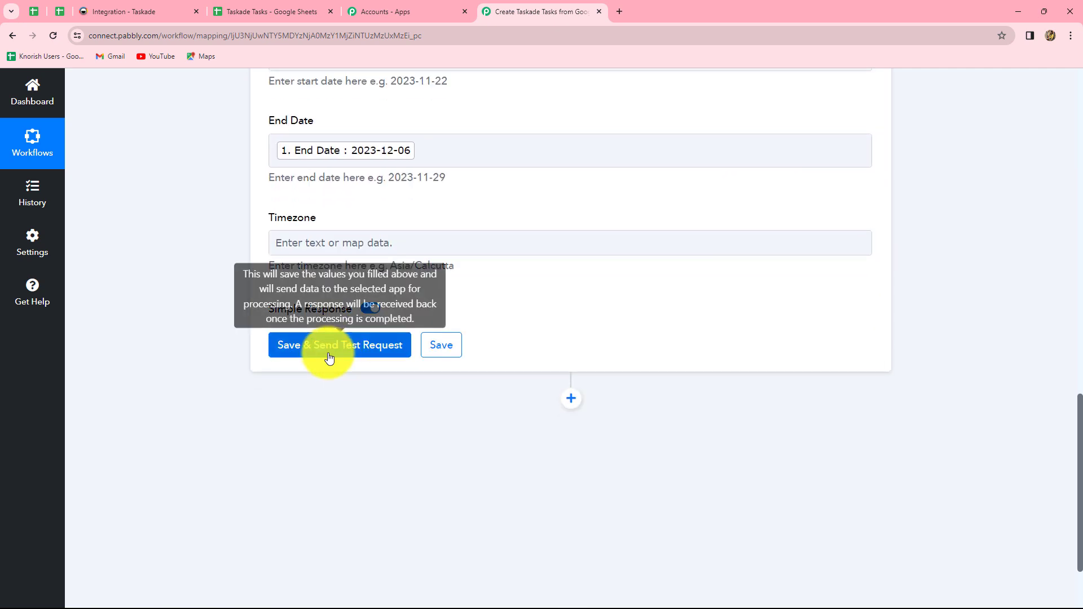
left_click(345, 352)
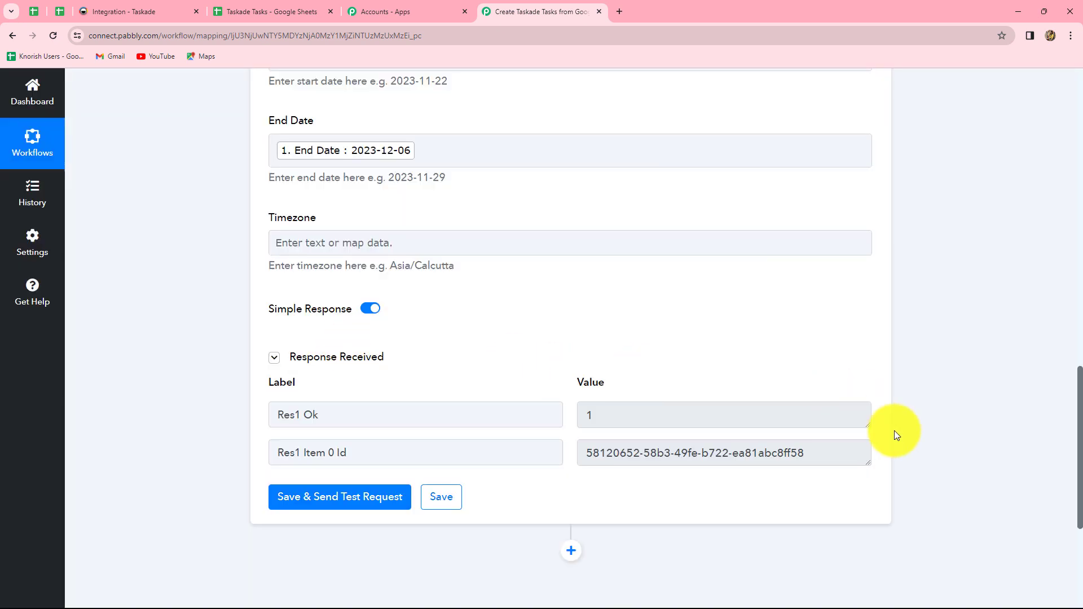
left_click(808, 455)
left_click_drag(808, 456, 580, 467)
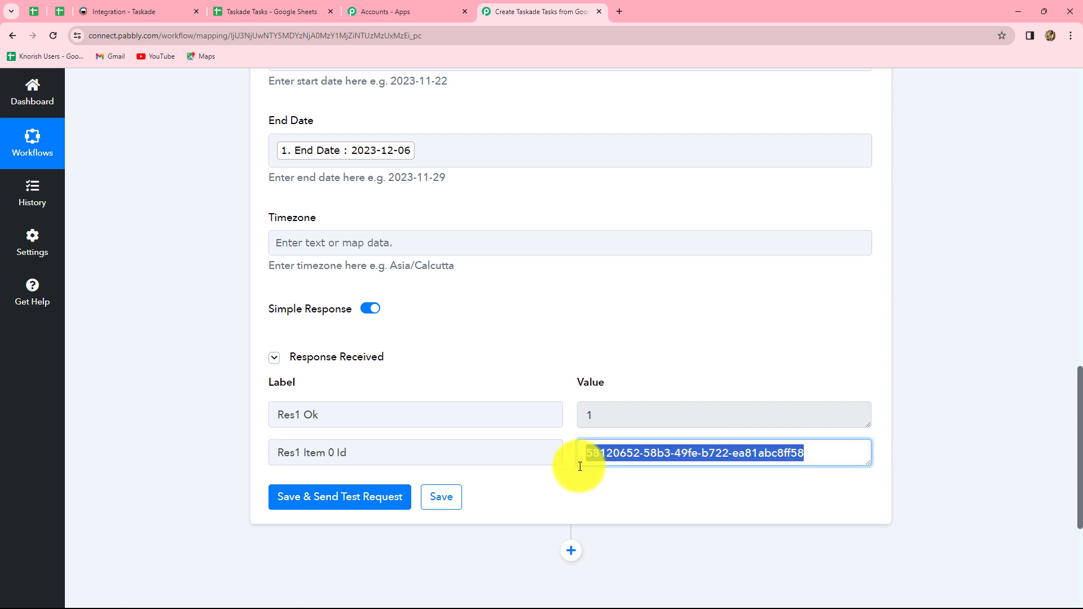
left_click(652, 479)
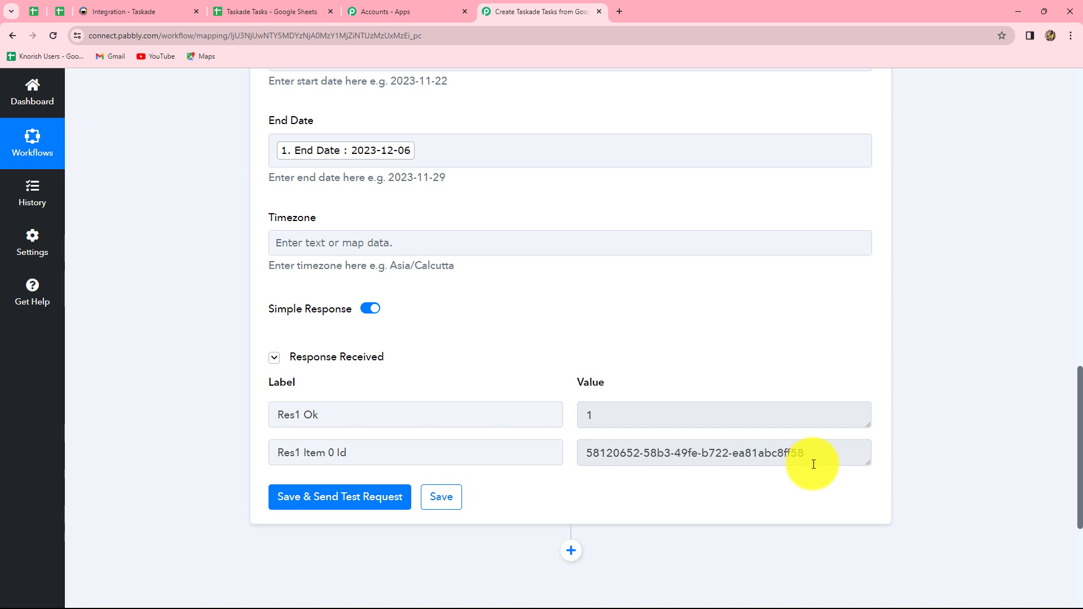
Check the Integration project in Taskade for the test task and compare it with the Taskade Tasks spreadsheet
left_click(139, 11)
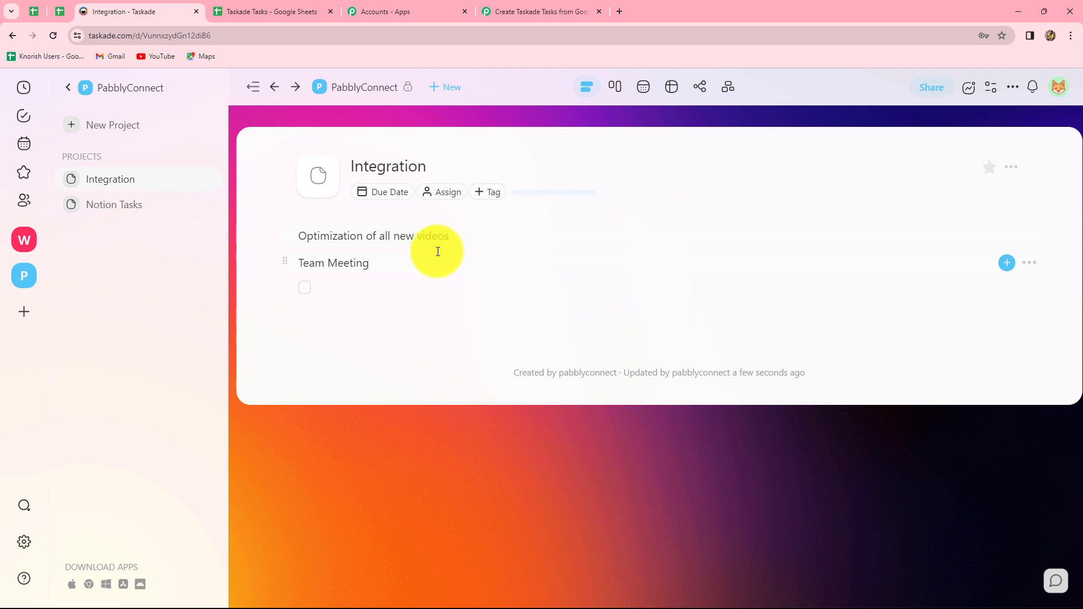
left_click(249, 13)
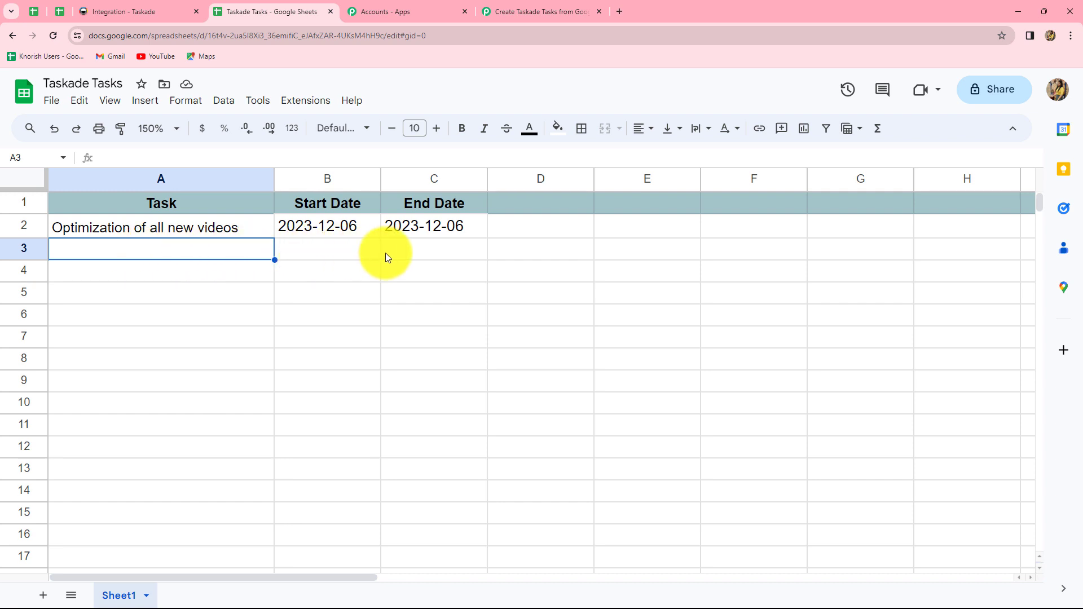
left_click(132, 11)
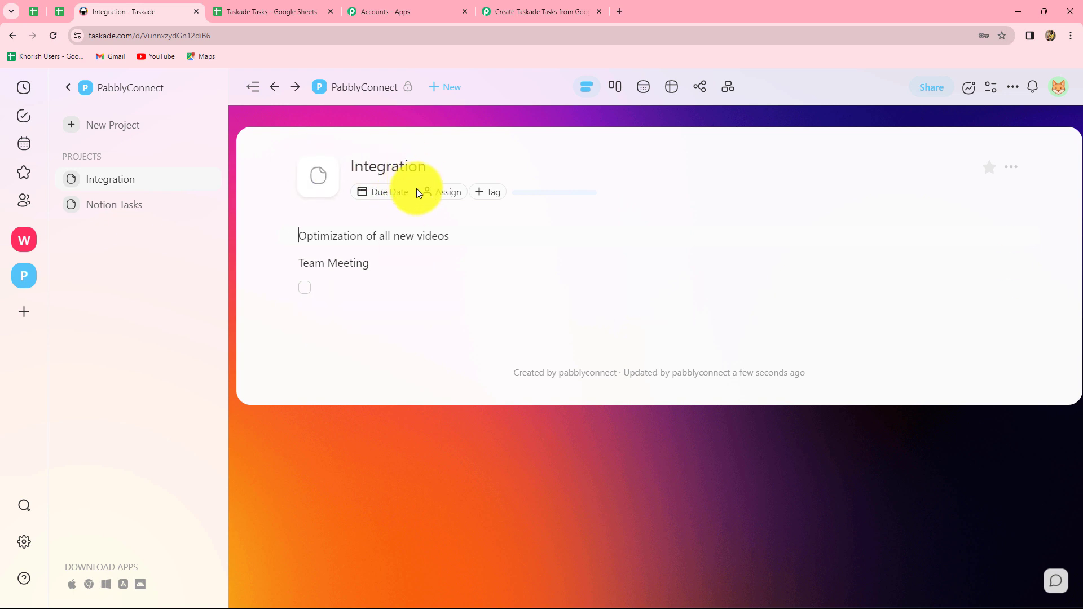
In the Taskade Tasks spreadsheet, fill row 3 with task Urgent Team Meeting, start date 2023-12-07 and end date 2020-12-07
left_click(272, 11)
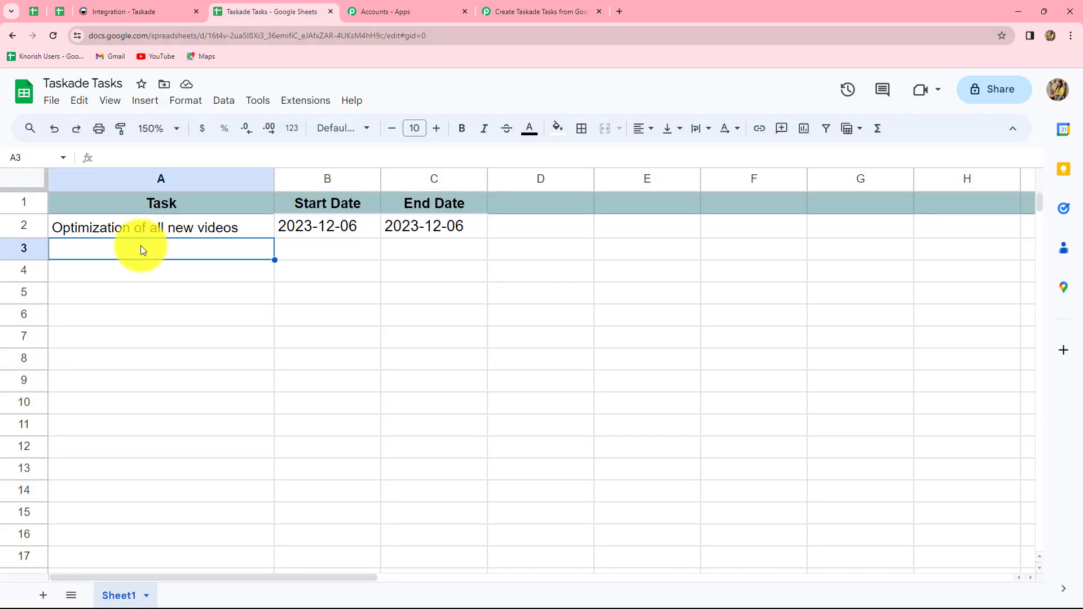
double_click(134, 252)
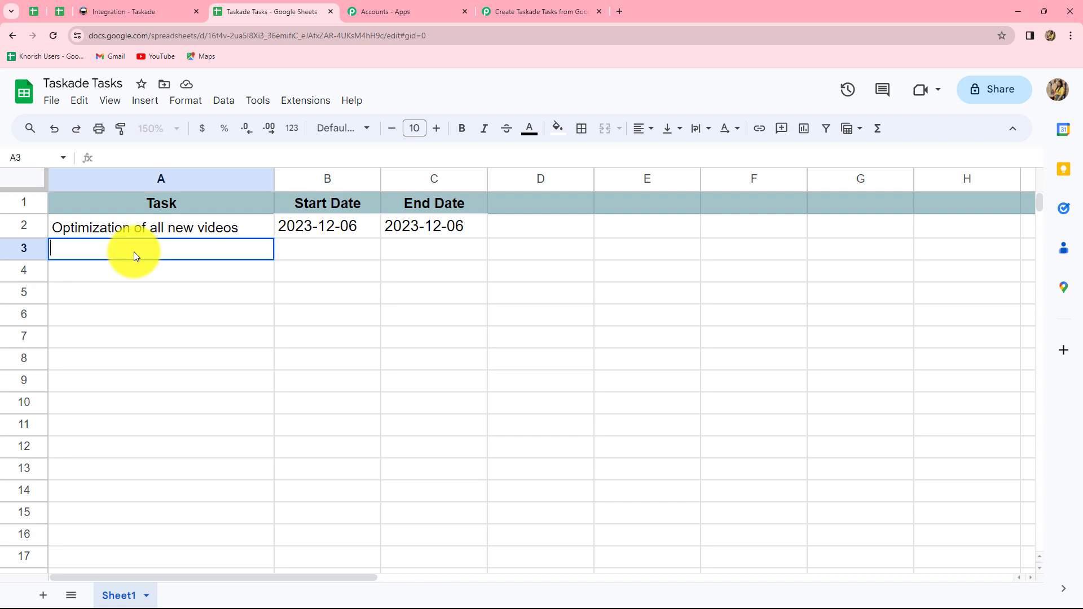
type("Urgent Team Meeting")
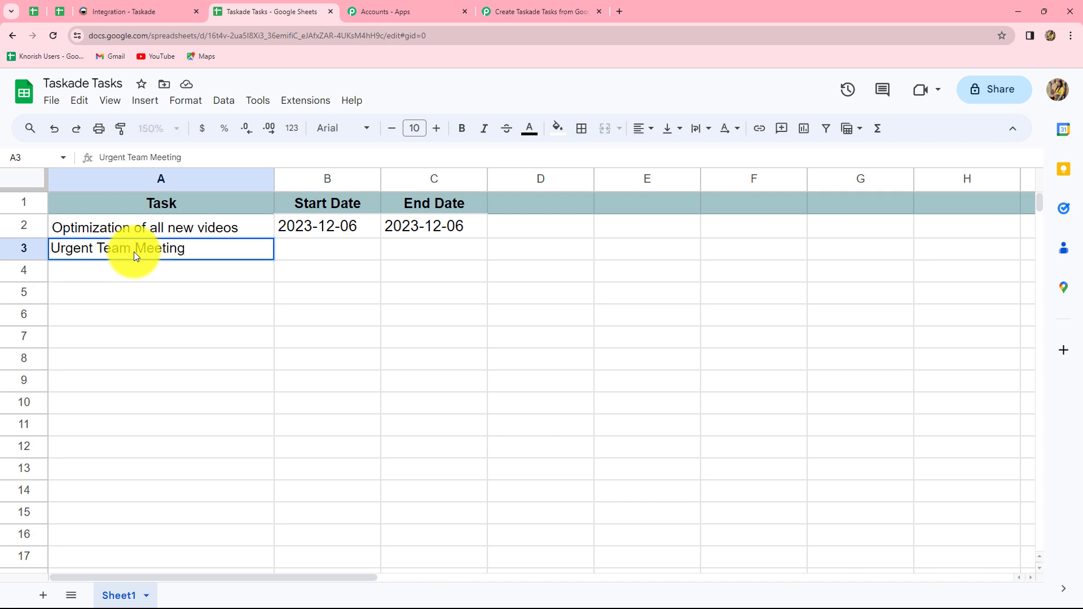
left_click(307, 260)
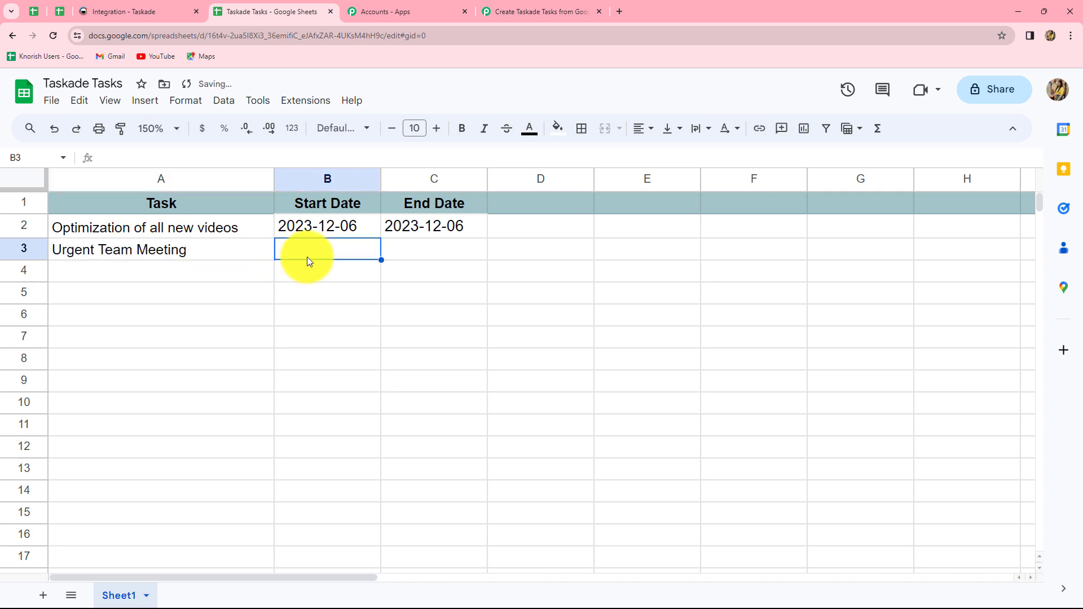
type("2023-12-07")
key("Tab")
type("2020-12-07")
key("Return")
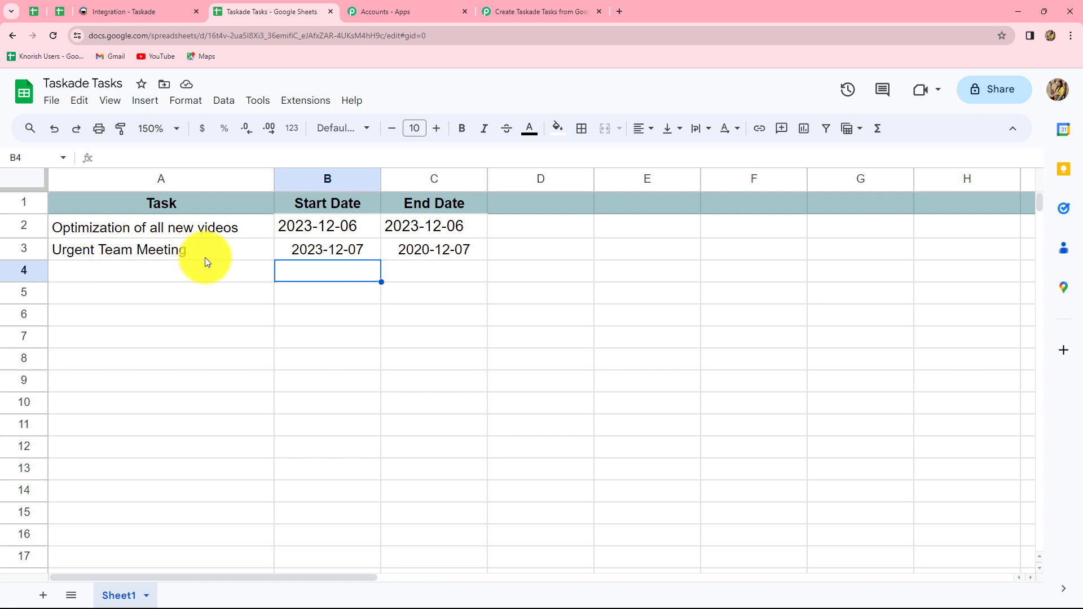
Check the Integration project in Taskade for the Urgent Team Meeting task and review the workflow in Pabbly Connect
left_click(141, 11)
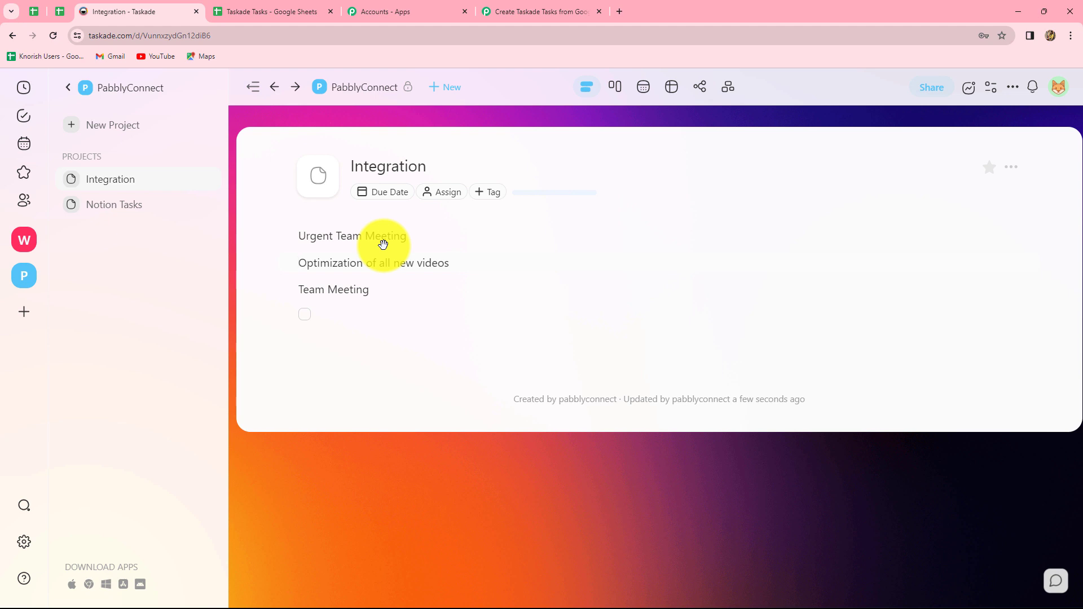
left_click(536, 11)
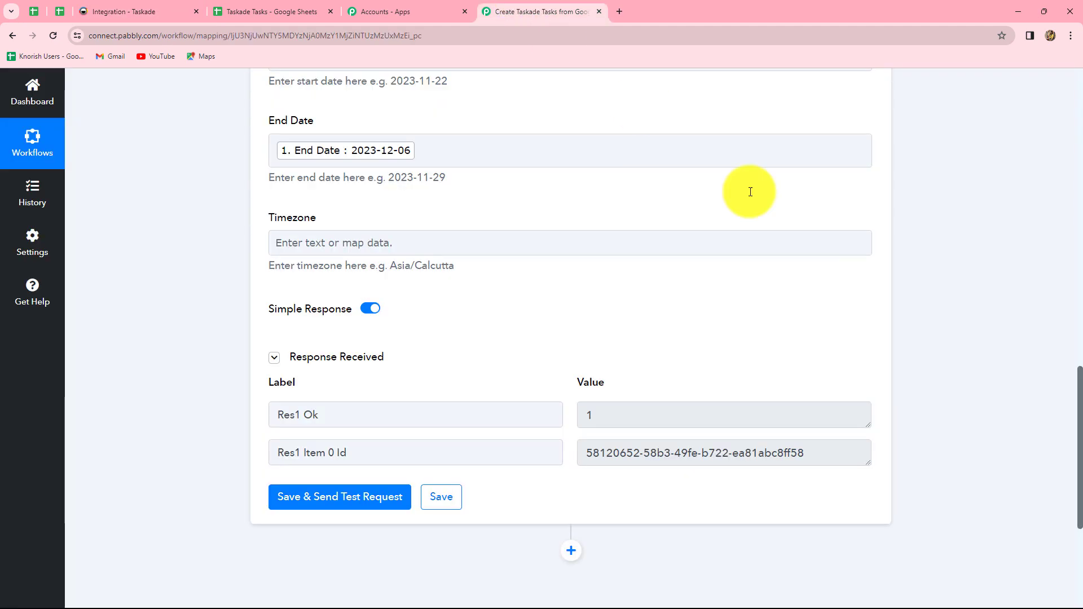
scroll(984, 352, "up", 10)
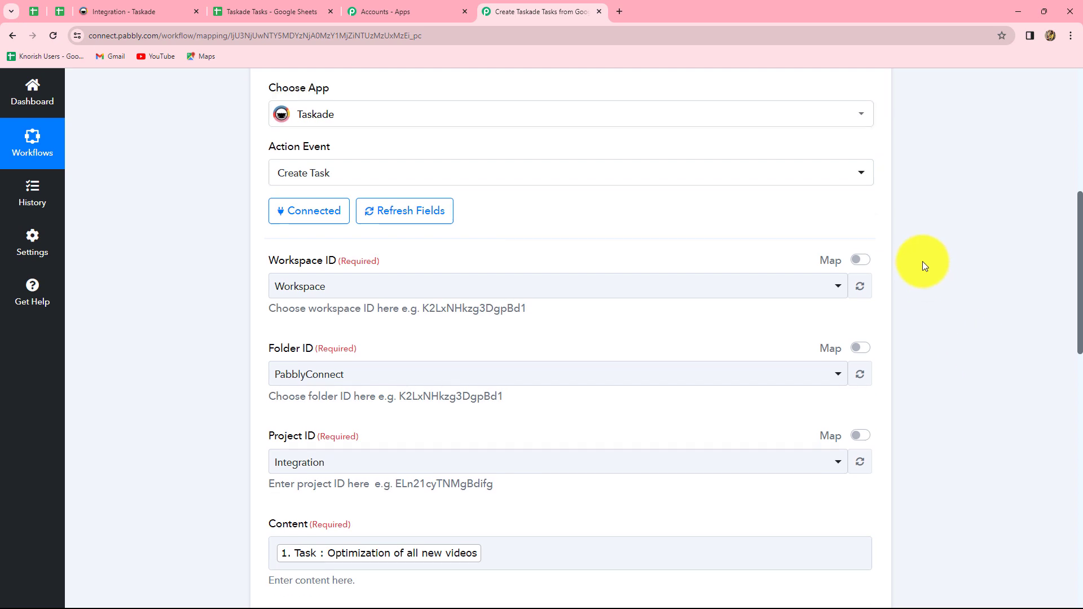
scroll(922, 262, "up", 5)
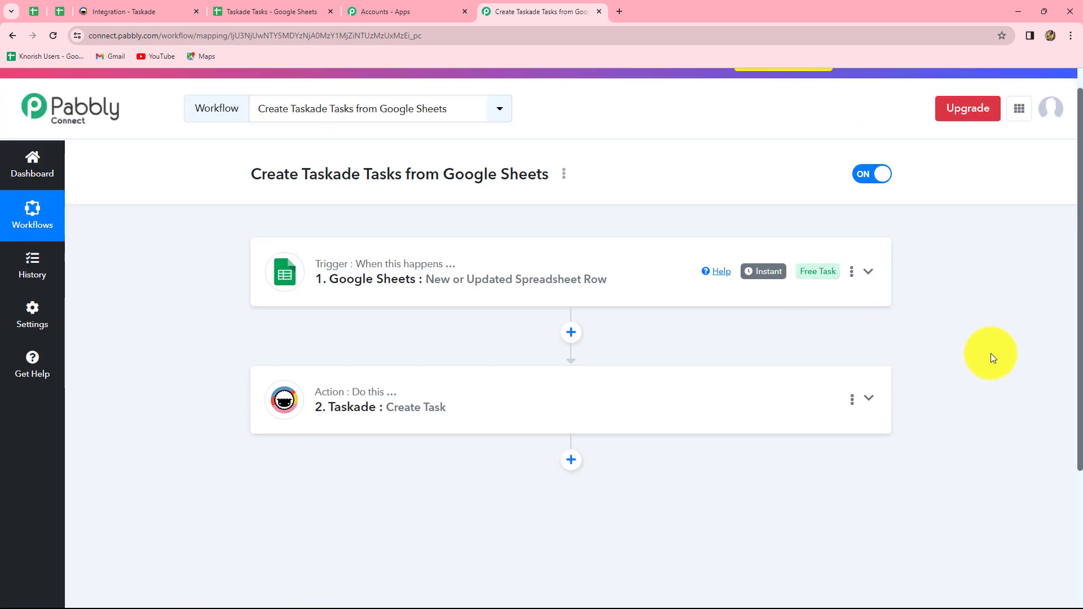